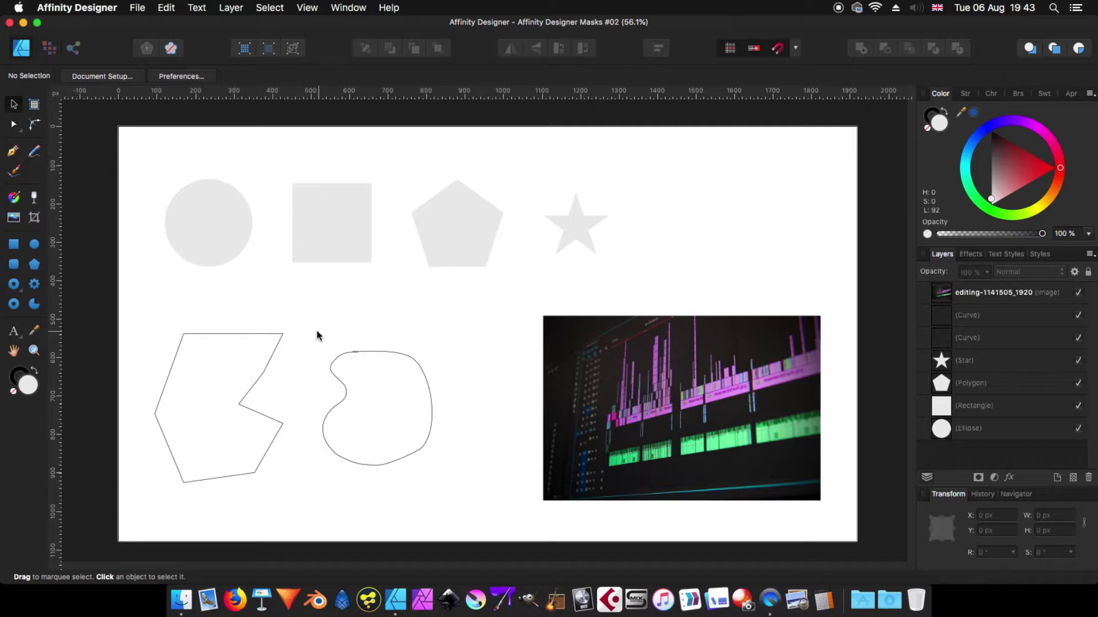
- Select the circle, square, pentagon, star and both outline curves in turn
left_click(216, 234)
left_click(329, 239)
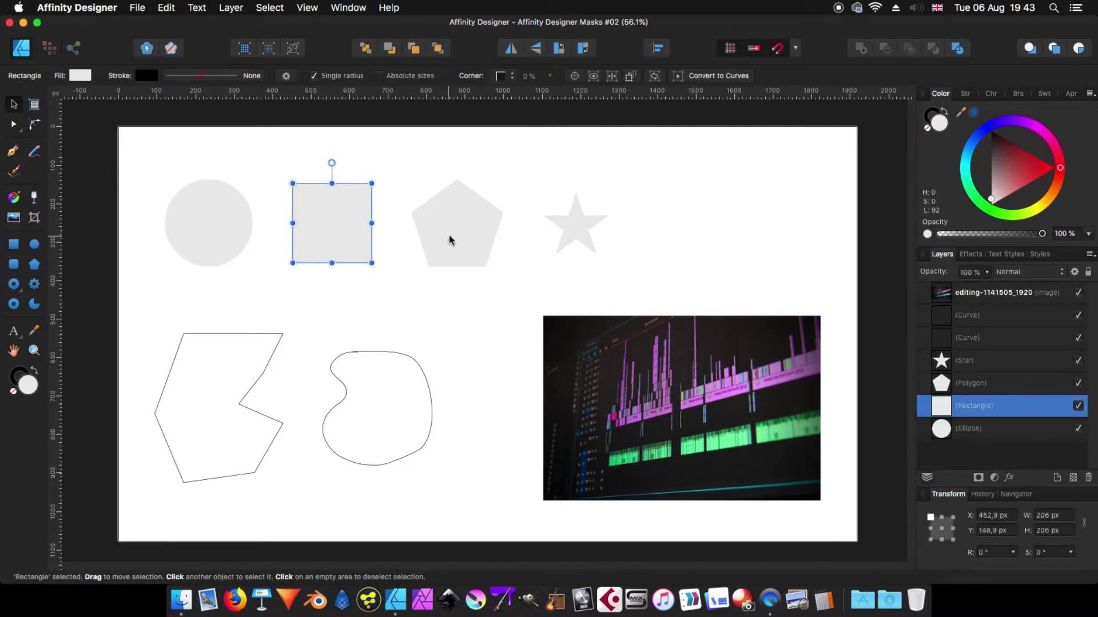
left_click(457, 233)
left_click(571, 229)
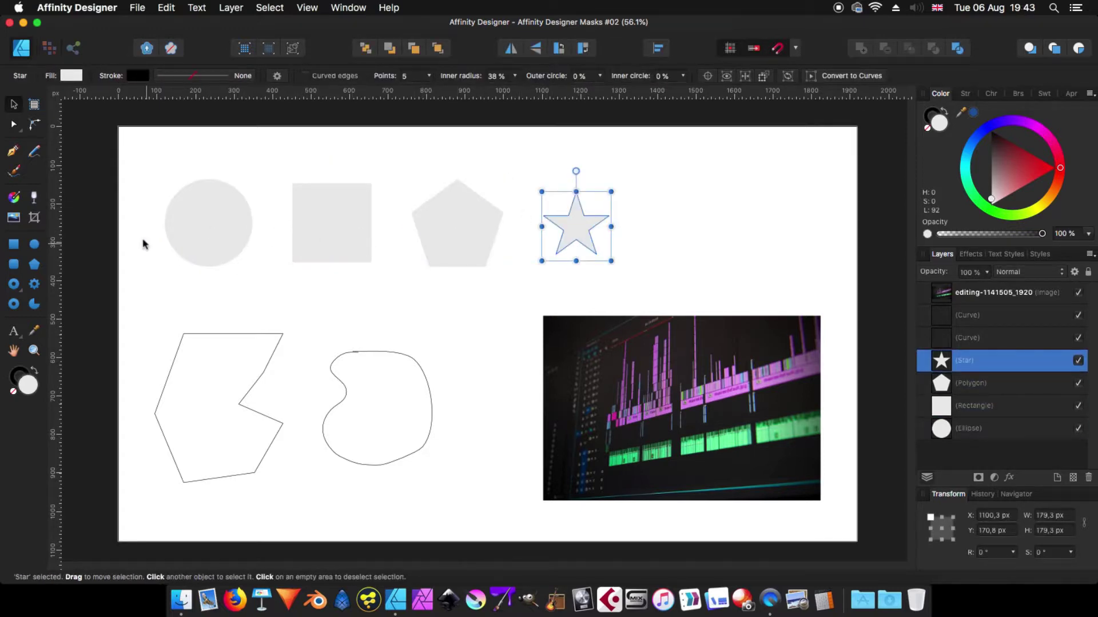
left_click(220, 239)
left_click(336, 231)
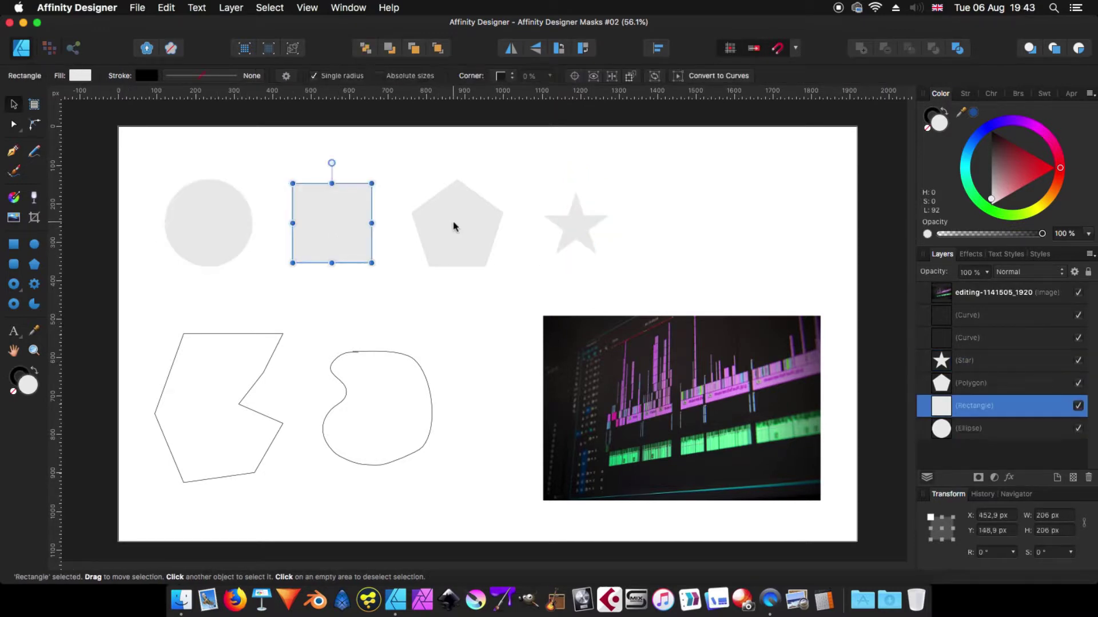
left_click(454, 227)
left_click(584, 223)
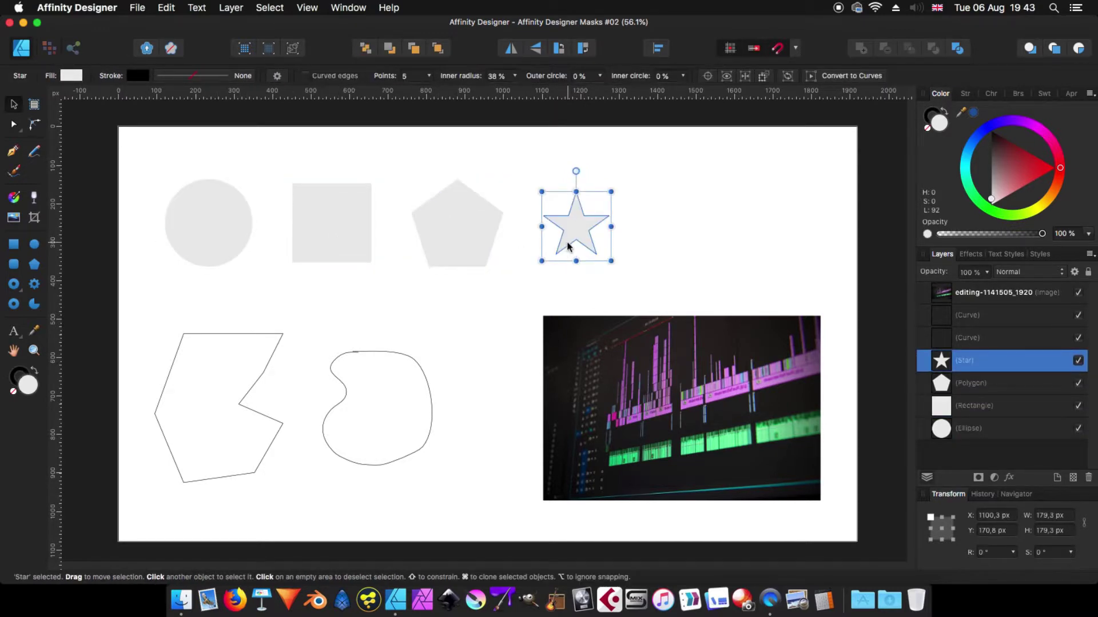
left_click(395, 355)
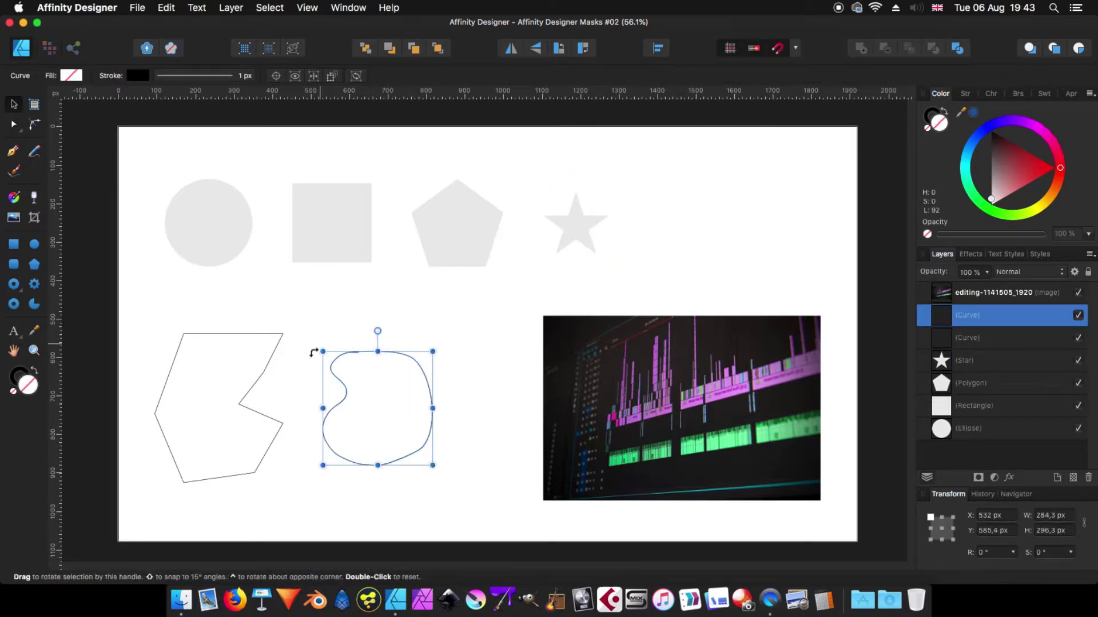
left_click(268, 368)
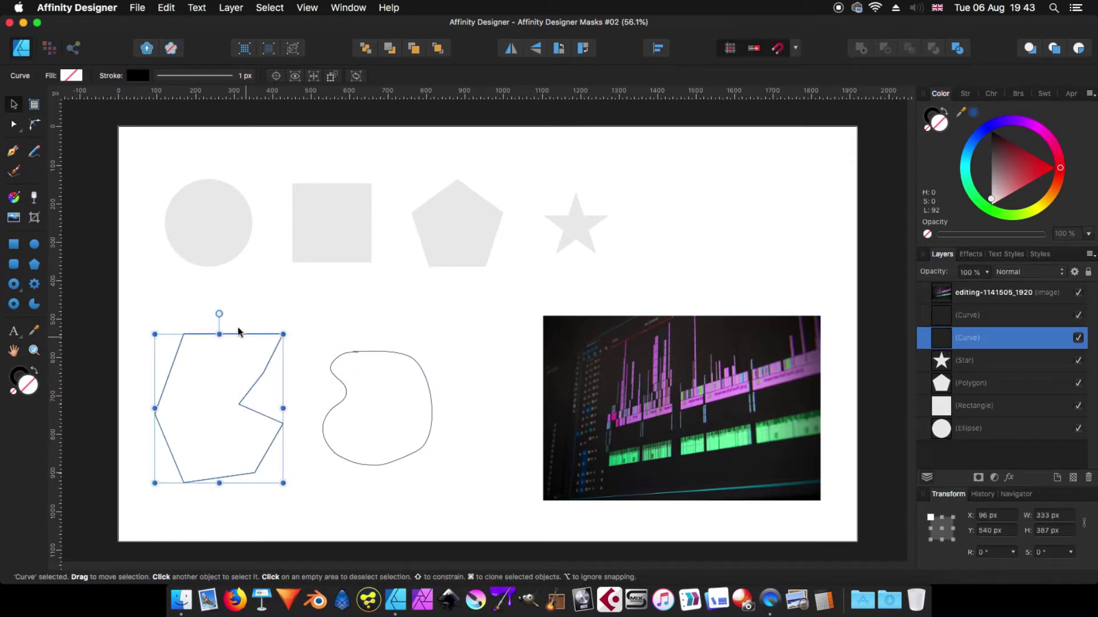
- Choose a 128 px Watercolors and Gouaches vector brush and set its width to 280 px
left_click(14, 173)
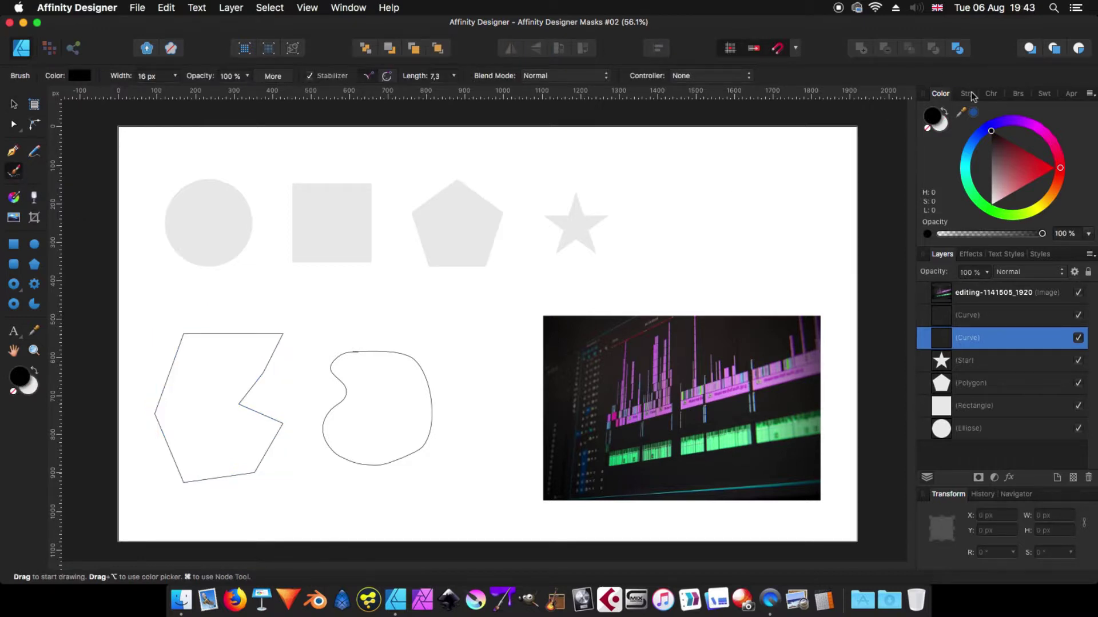
left_click(1018, 93)
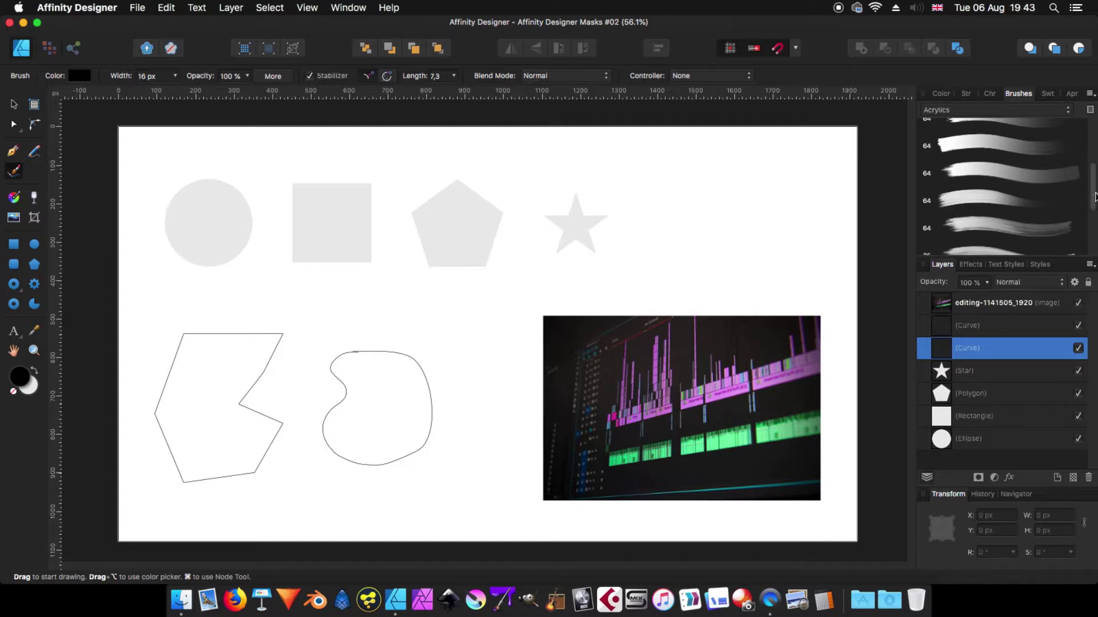
left_click(1015, 110)
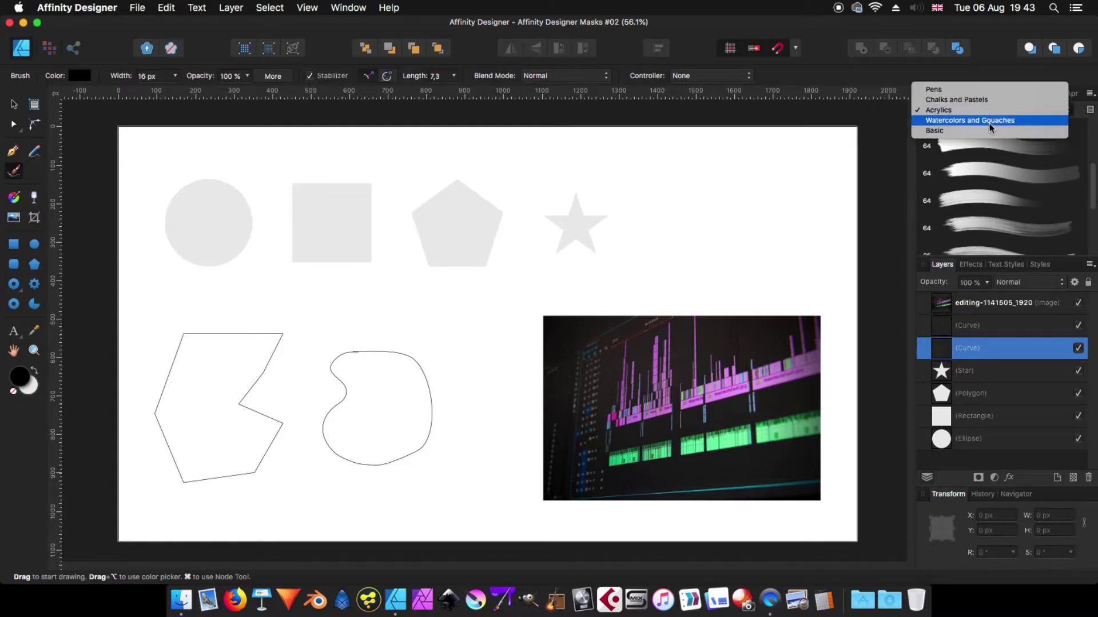
left_click(989, 120)
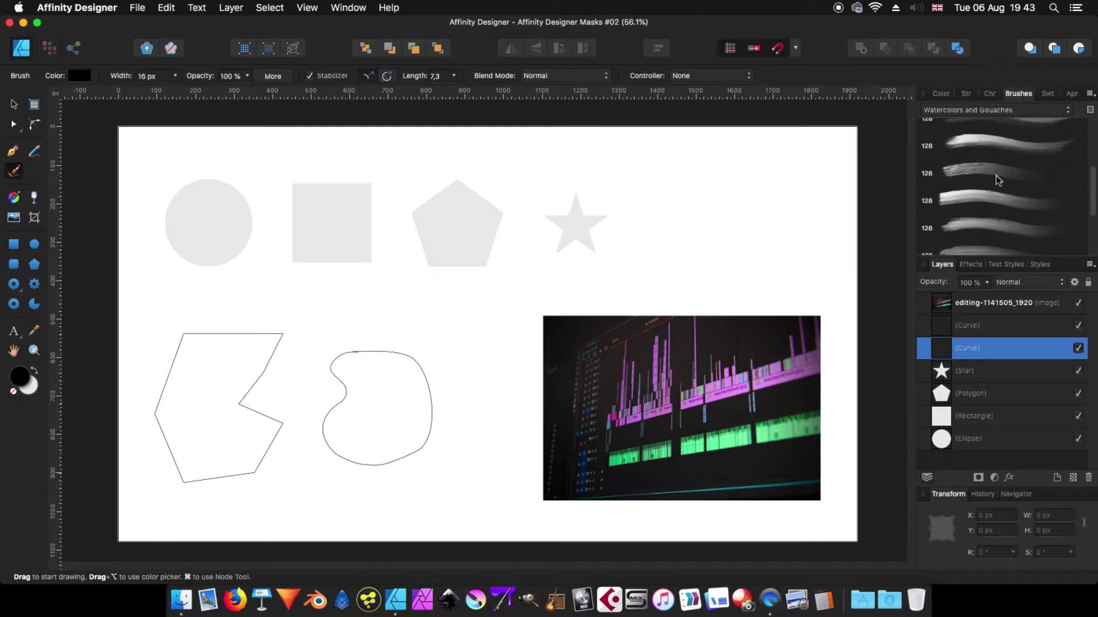
left_click(989, 171)
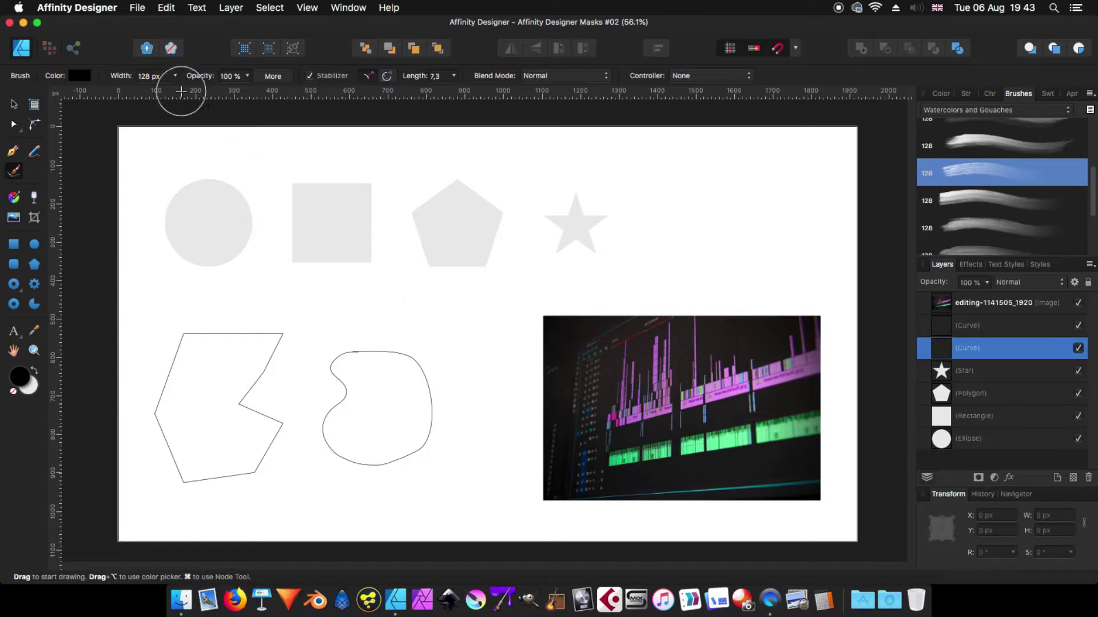
left_click_drag(175, 80, 194, 92)
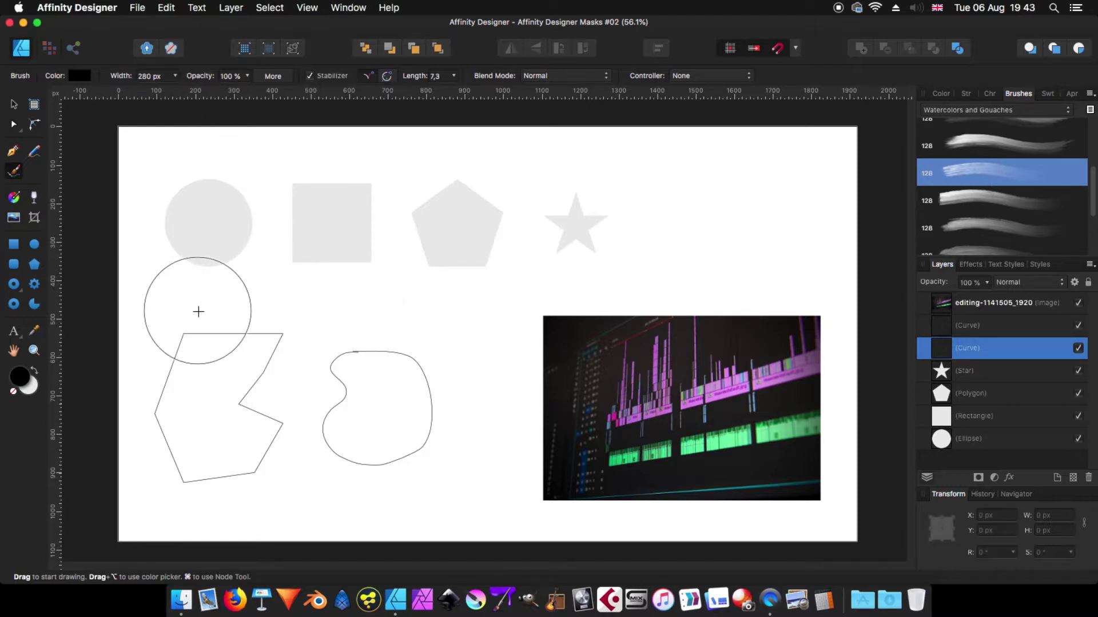
- Paint a wavy watercolour stroke across the page and nudge it slightly up and right
mouse_move(184, 299)
left_mouse_down()
mouse_move(302, 296)
mouse_move(349, 323)
mouse_move(433, 335)
mouse_move(492, 292)
left_mouse_up()
key("v")
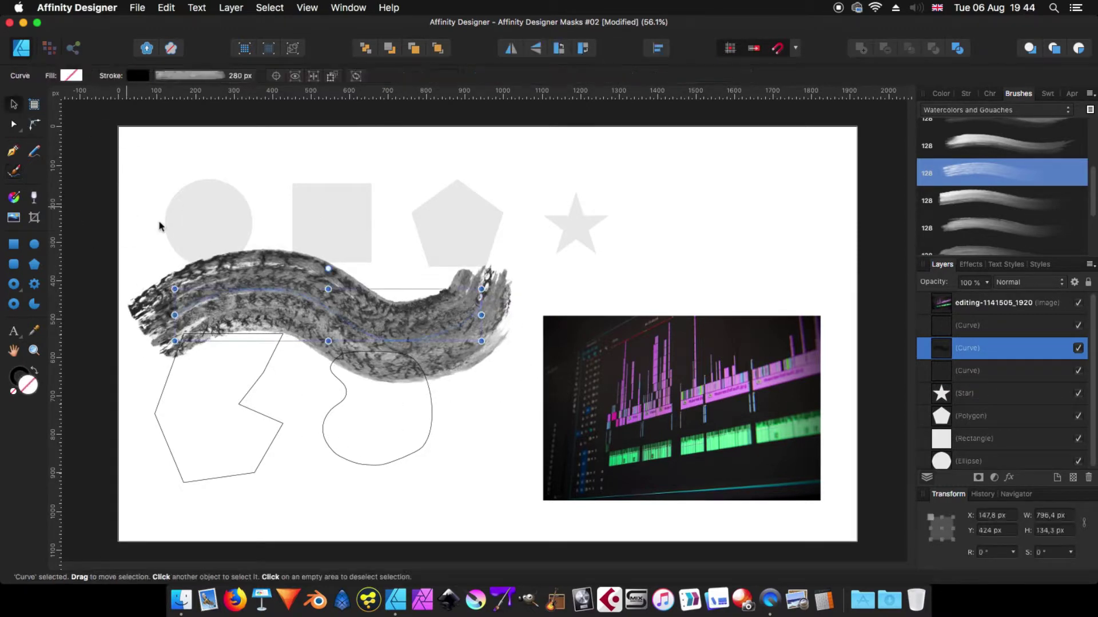
mouse_move(345, 308)
left_mouse_down()
mouse_move(309, 375)
mouse_move(351, 326)
left_mouse_up()
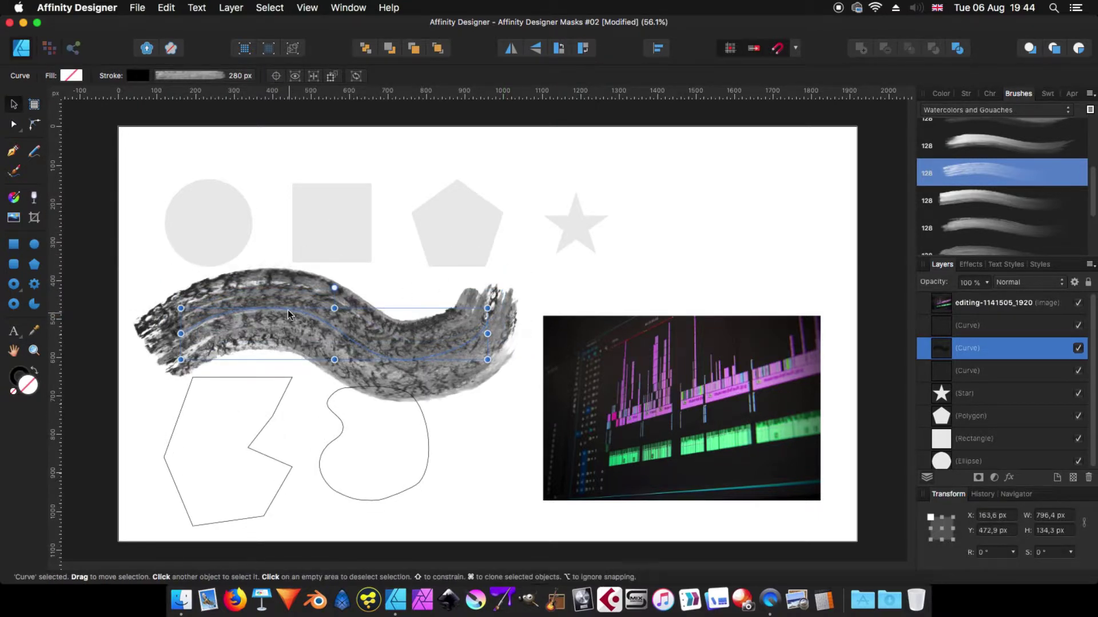
left_click(222, 240)
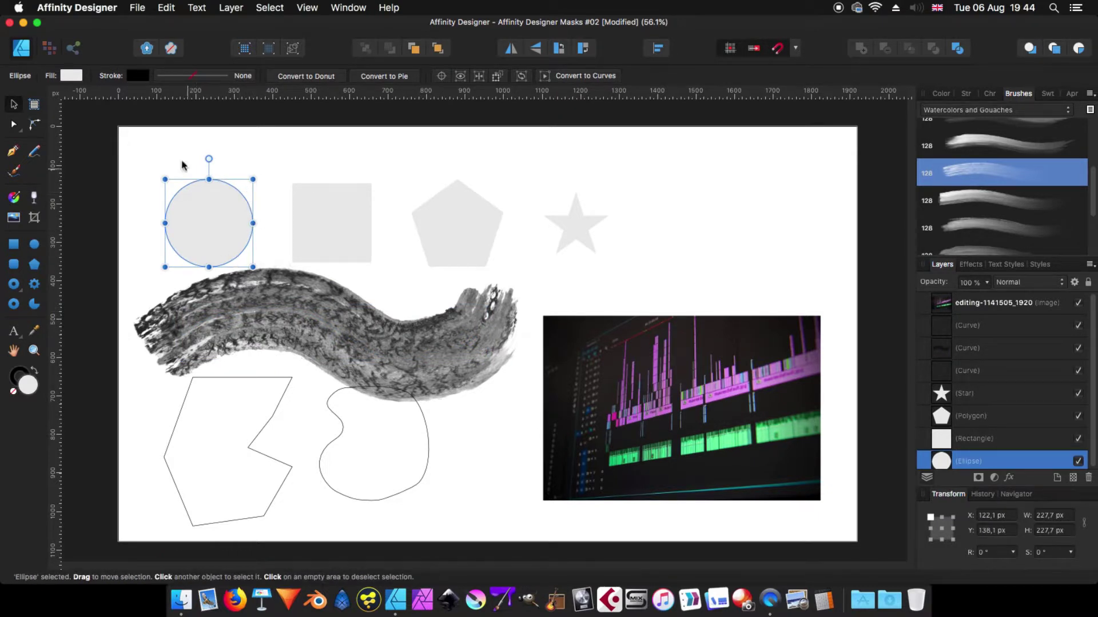
- Move the grey square over the centre of the photo and enlarge it to about 333 × 296 px
left_click(265, 380)
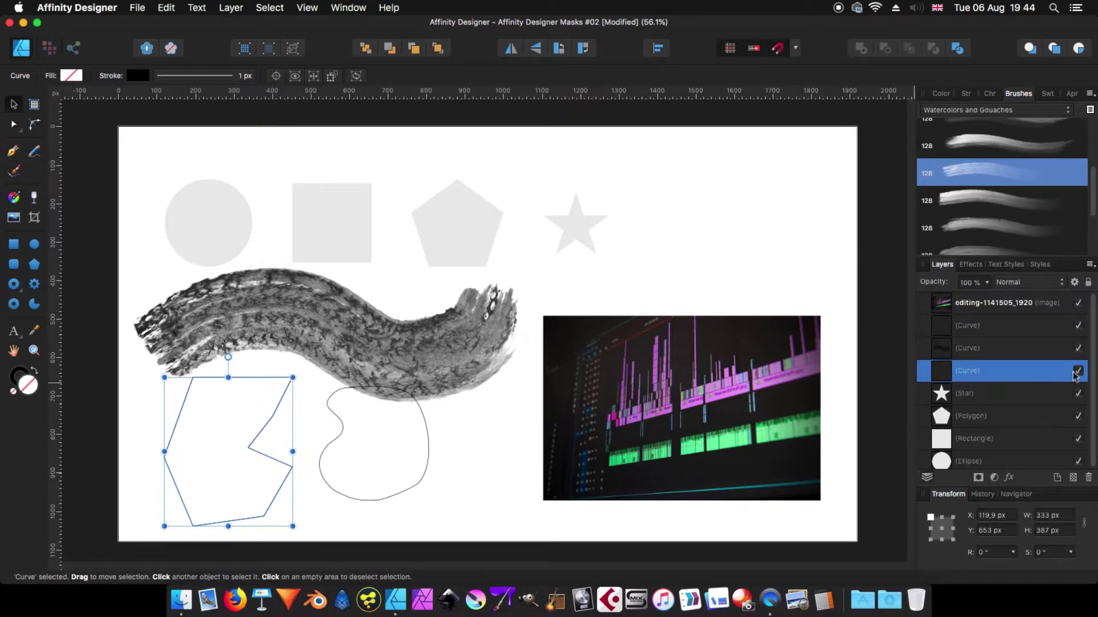
left_click(946, 442)
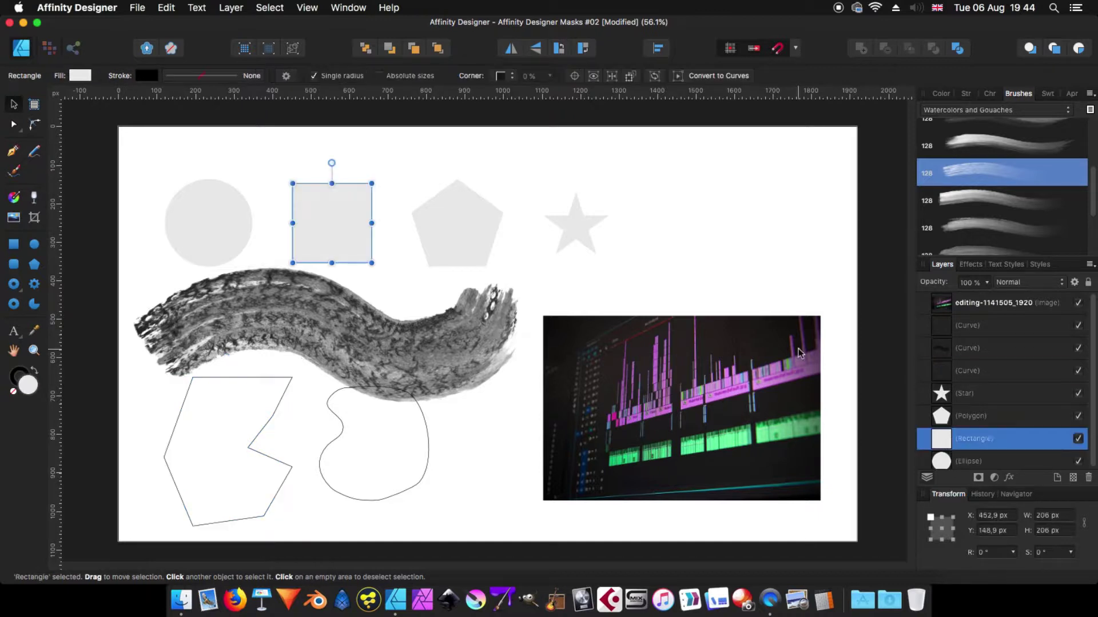
left_click_drag(336, 225, 760, 477)
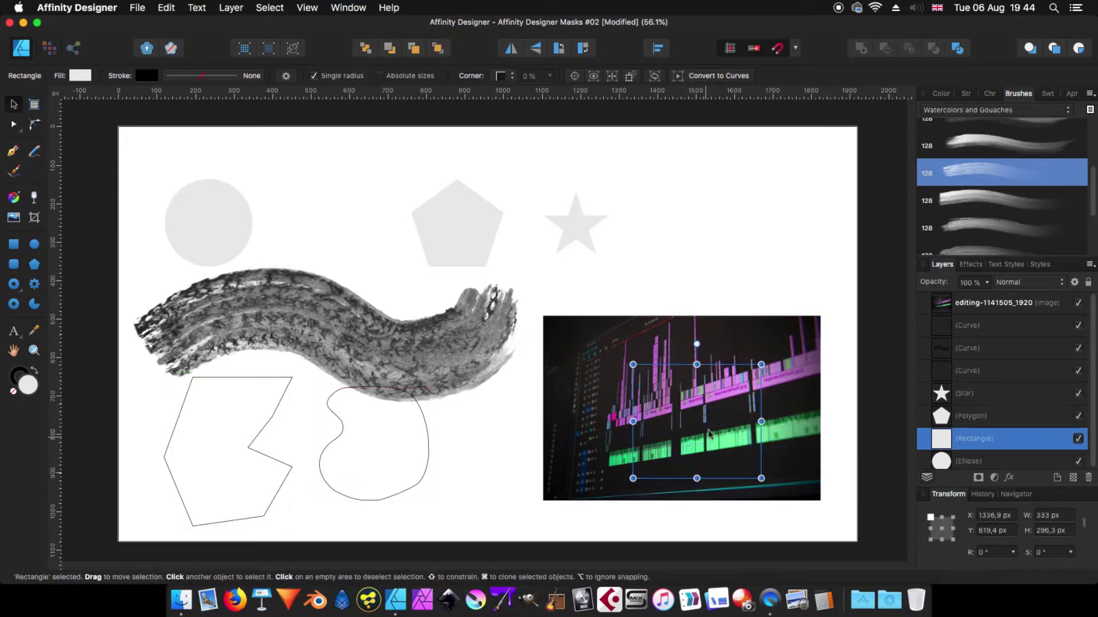
left_click_drag(715, 434, 699, 422)
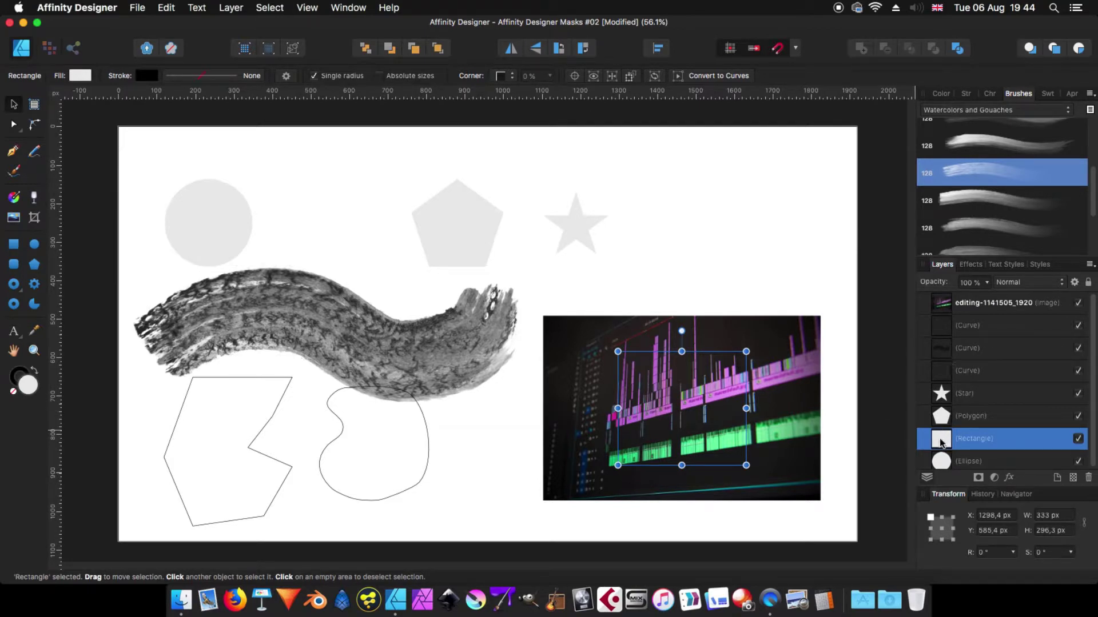
left_click_drag(941, 443, 958, 310)
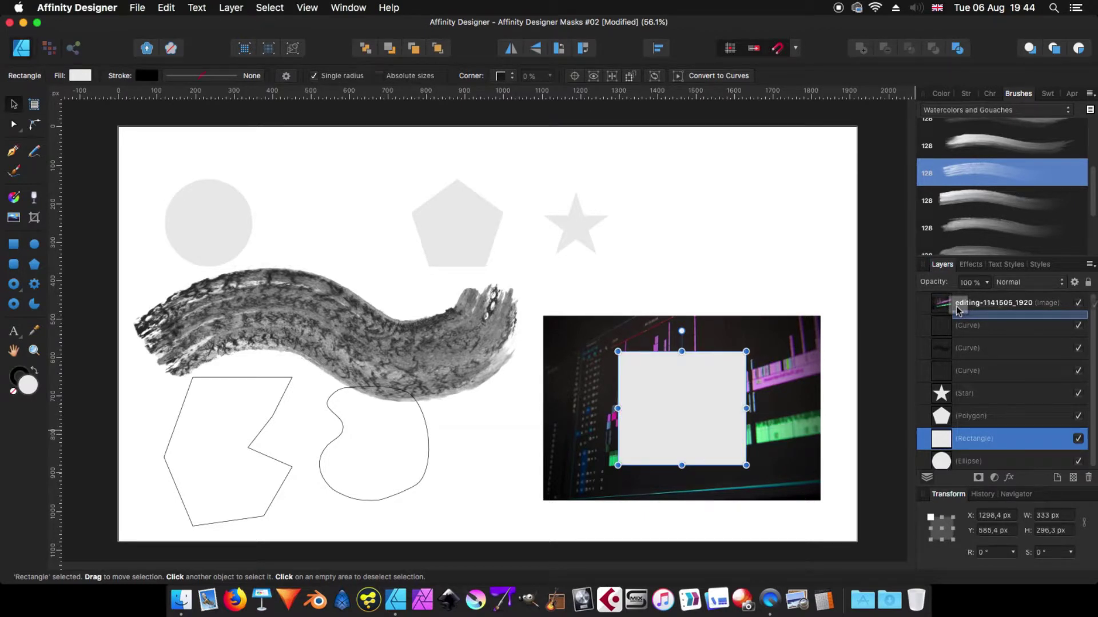
left_click_drag(958, 311, 958, 311)
- Drop the Rectangle layer onto the photo's thumbnail so the square masks the photo
left_click_drag(959, 309, 941, 305)
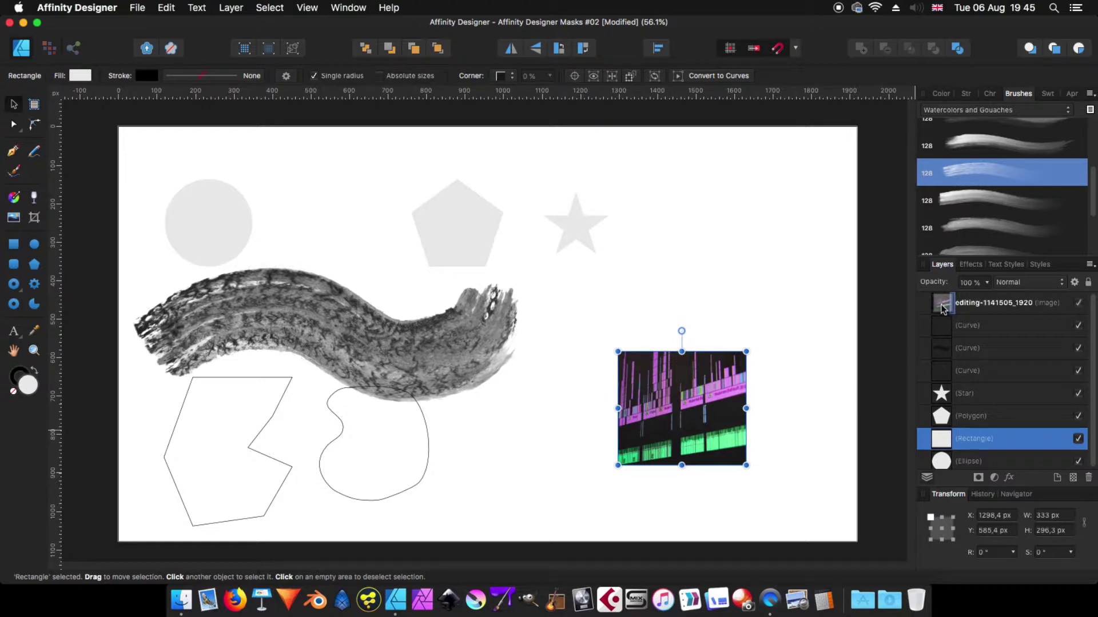
left_click_drag(942, 306, 942, 309)
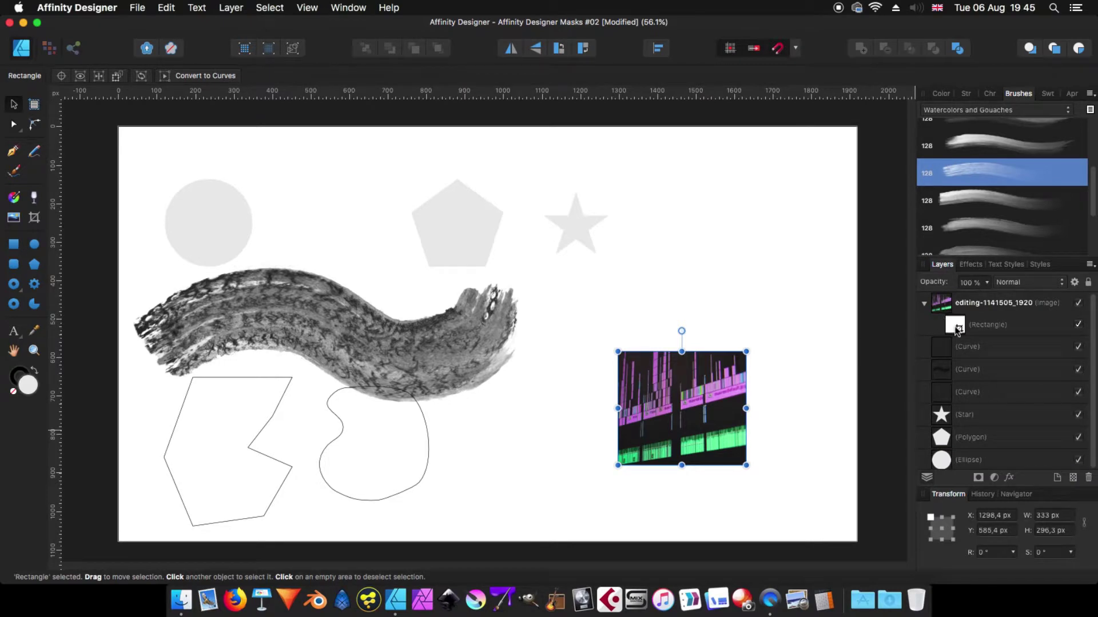
left_click(958, 329)
- Toggle the rectangle mask's visibility off and on twice
left_click(1079, 325)
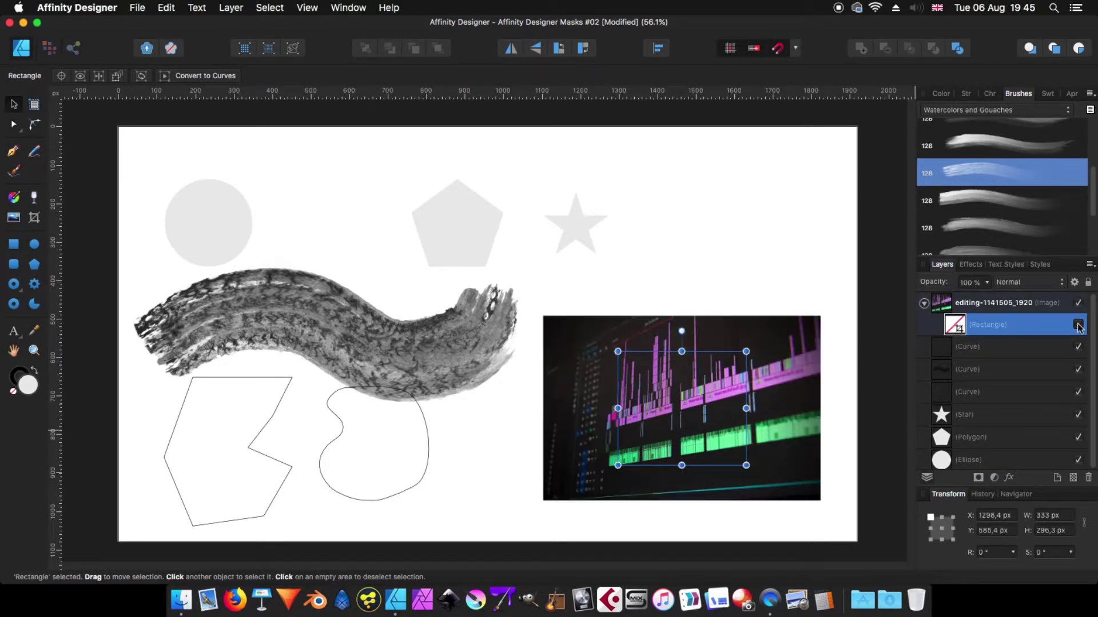
left_click(1079, 324)
left_click(1078, 325)
left_click(1078, 326)
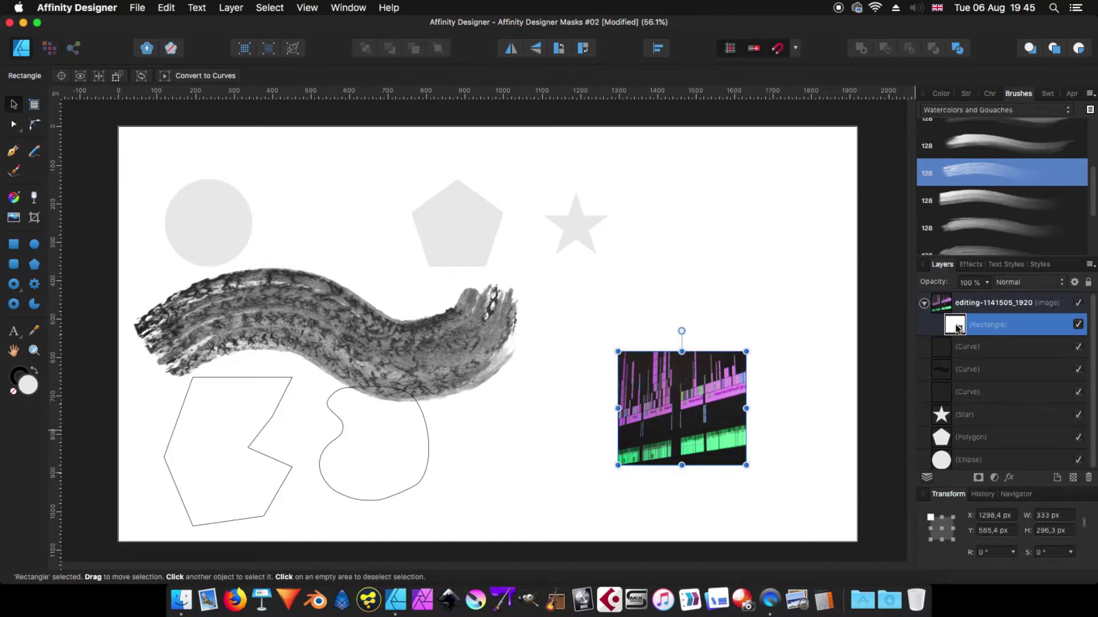
- Give the rectangle a lighter red fill, then move it out of the photo to the stack bottom, hidden
left_click(941, 94)
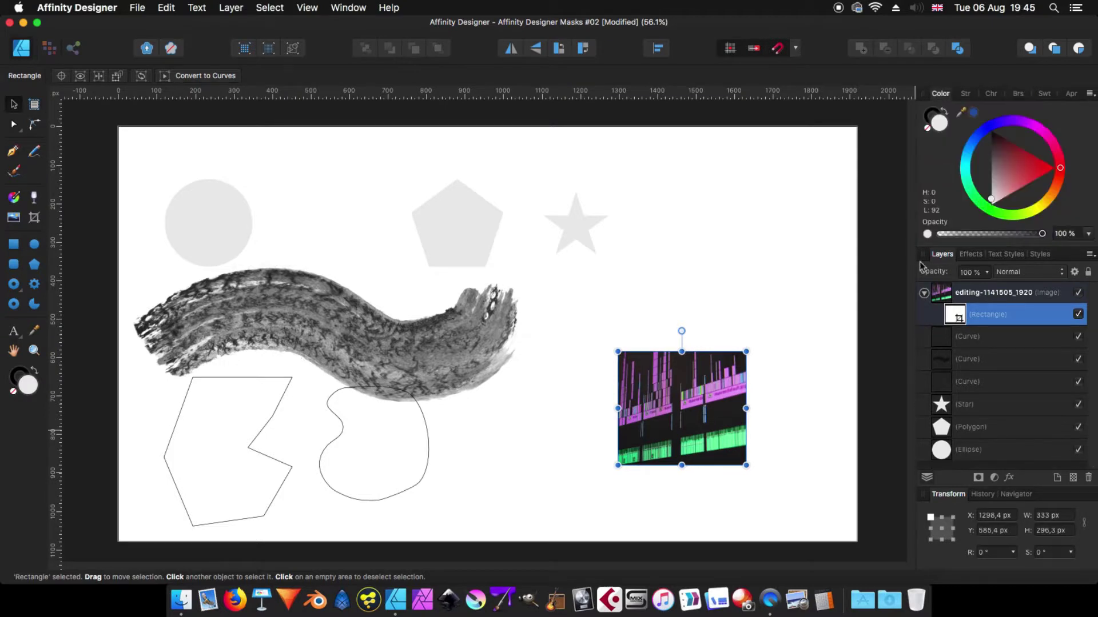
left_click(927, 129)
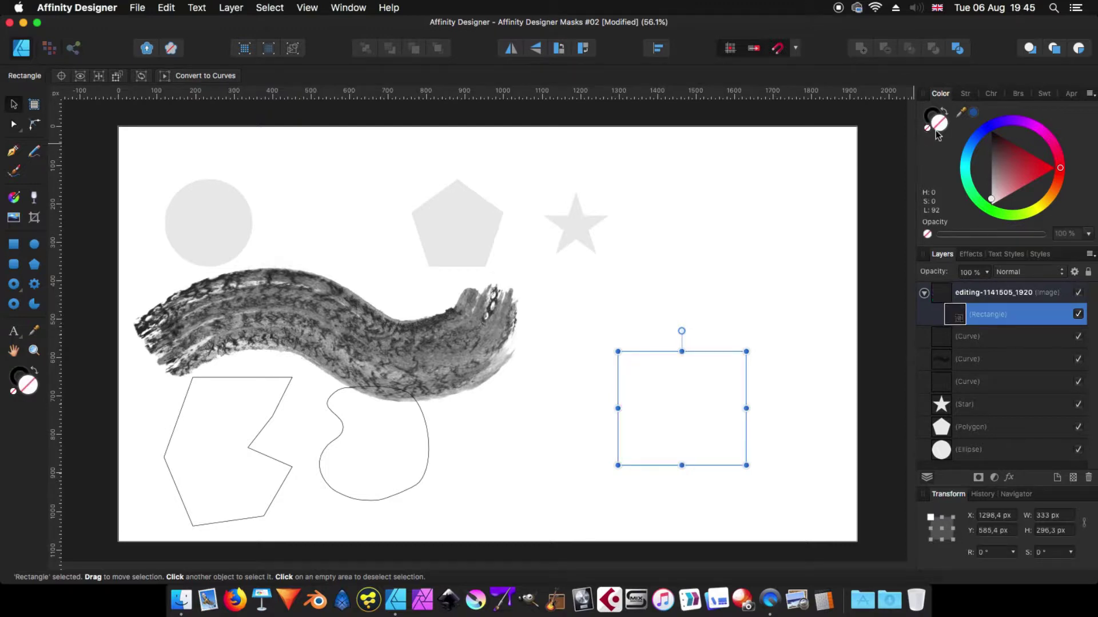
left_click(991, 200)
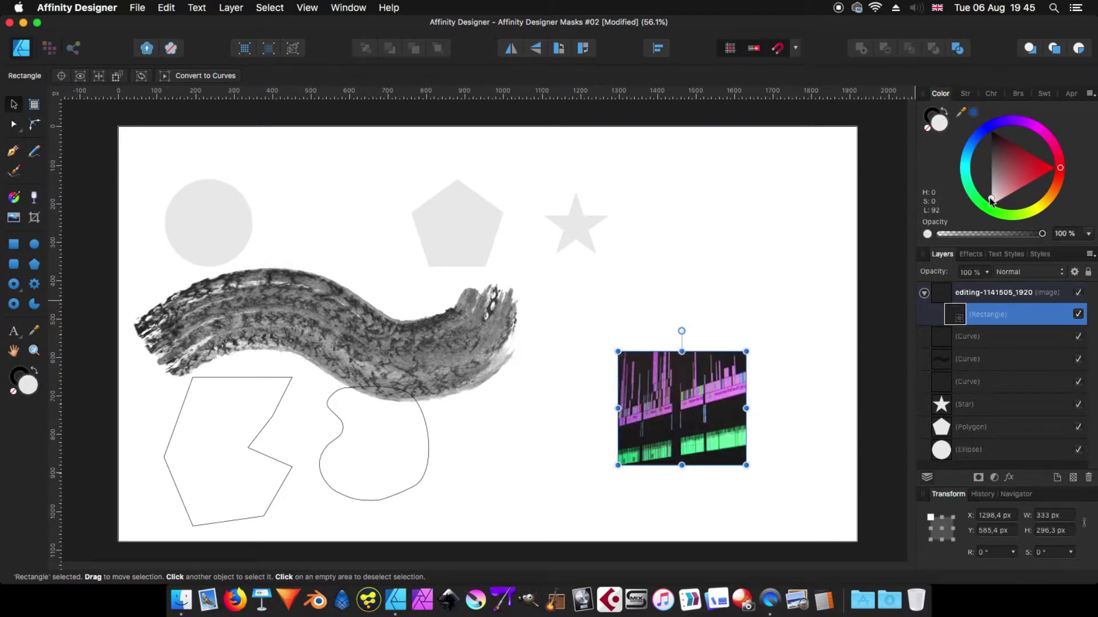
left_click(991, 204)
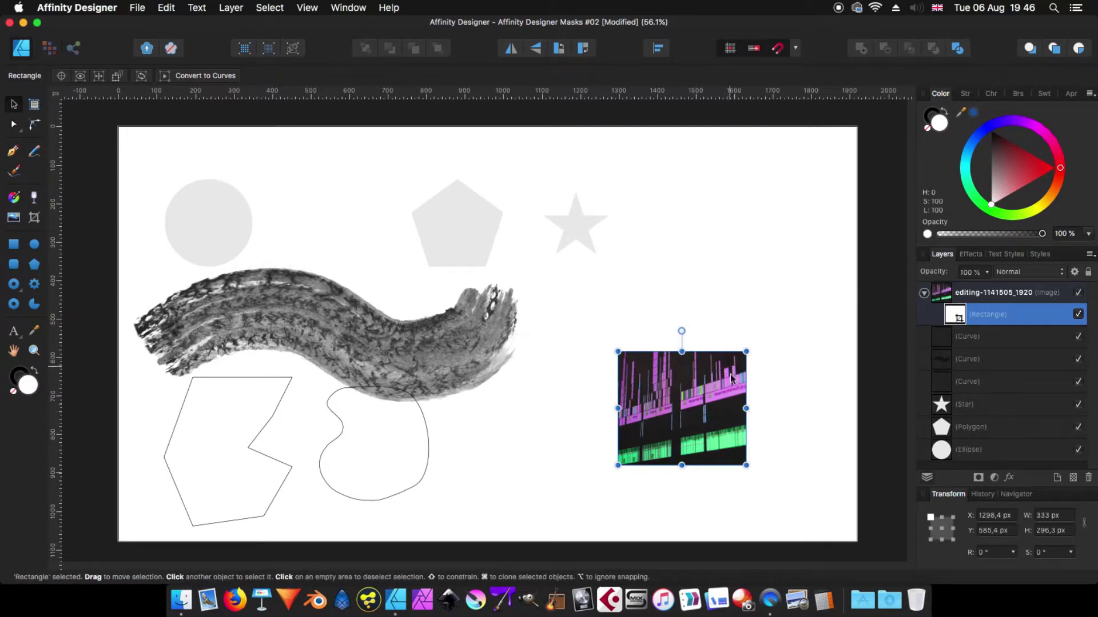
left_click_drag(993, 205, 1014, 167)
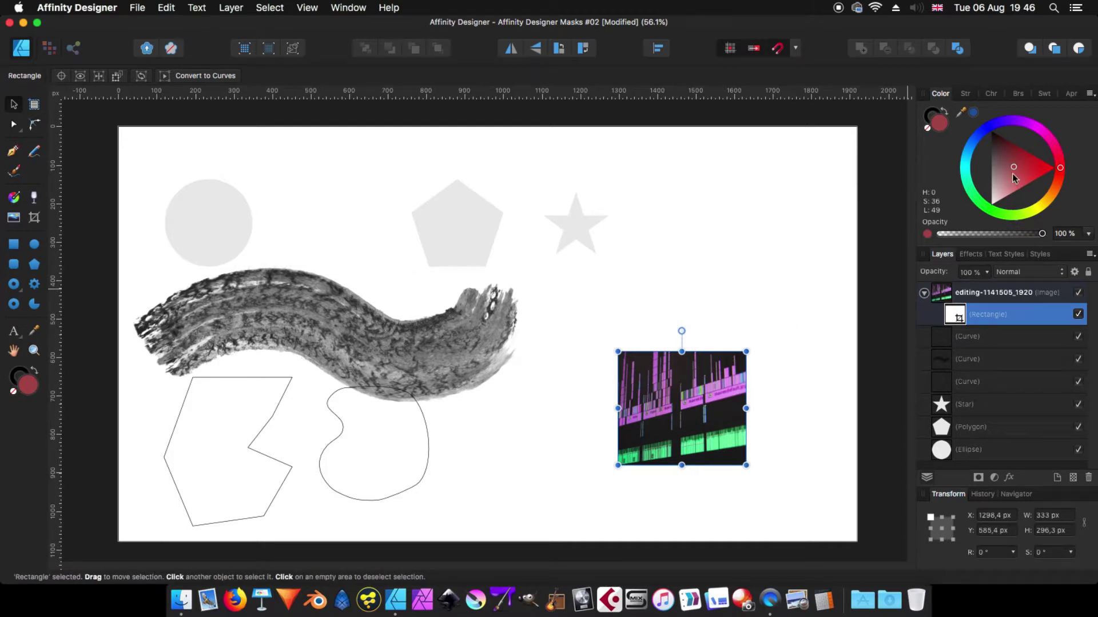
mouse_move(1013, 170)
left_mouse_down()
mouse_move(1004, 173)
mouse_move(1013, 176)
left_mouse_up()
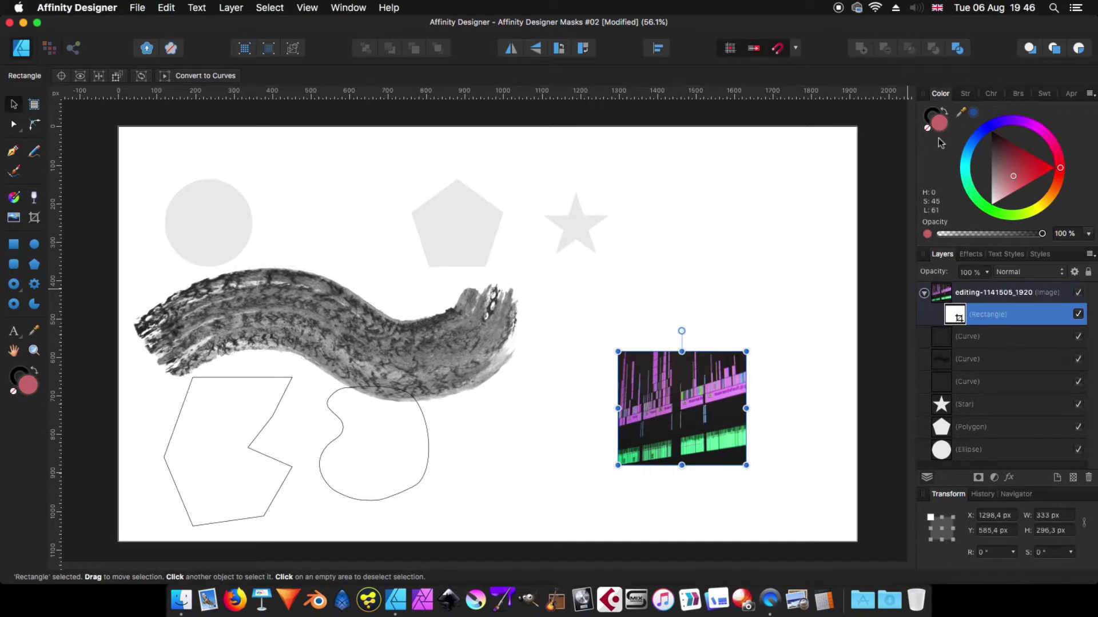
left_click_drag(958, 317, 946, 462)
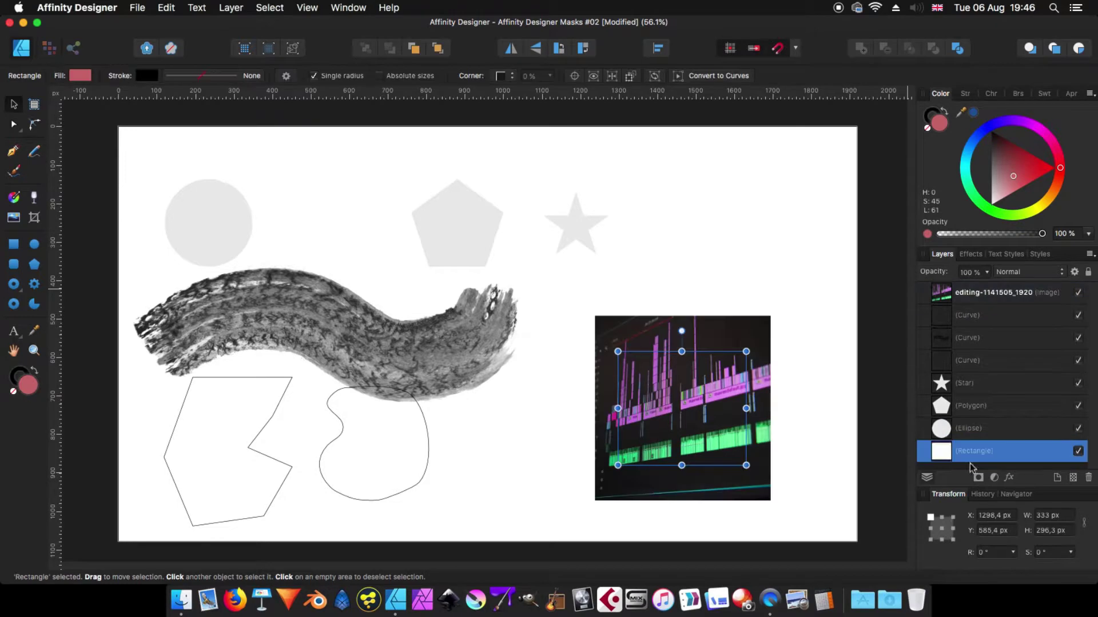
left_click(1078, 452)
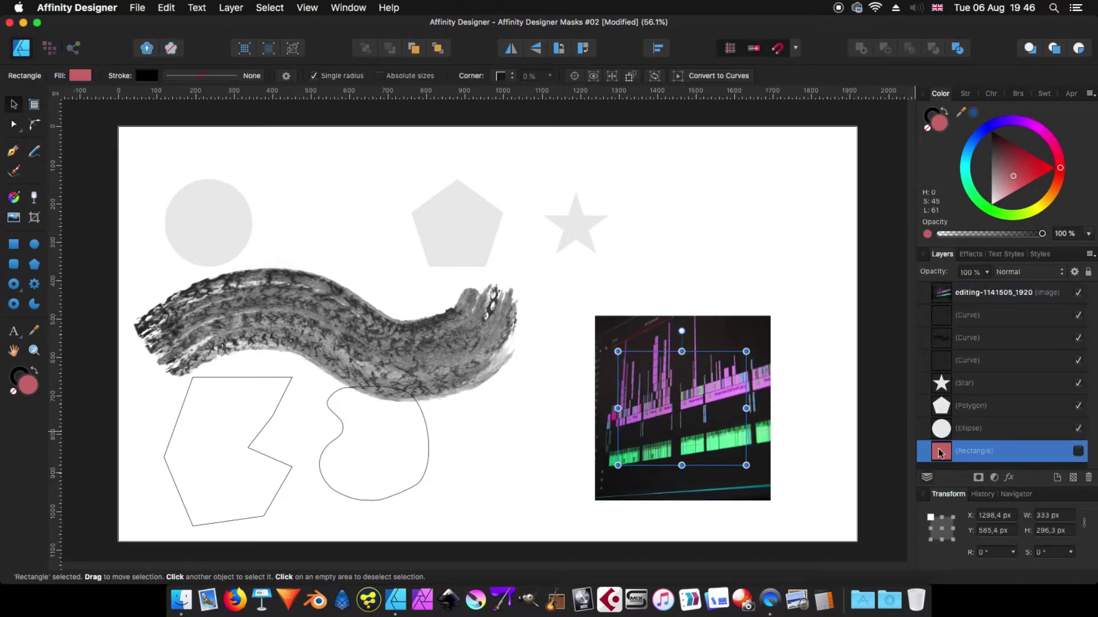
- Move the grey circle onto the photo and centre it there
left_click(984, 292)
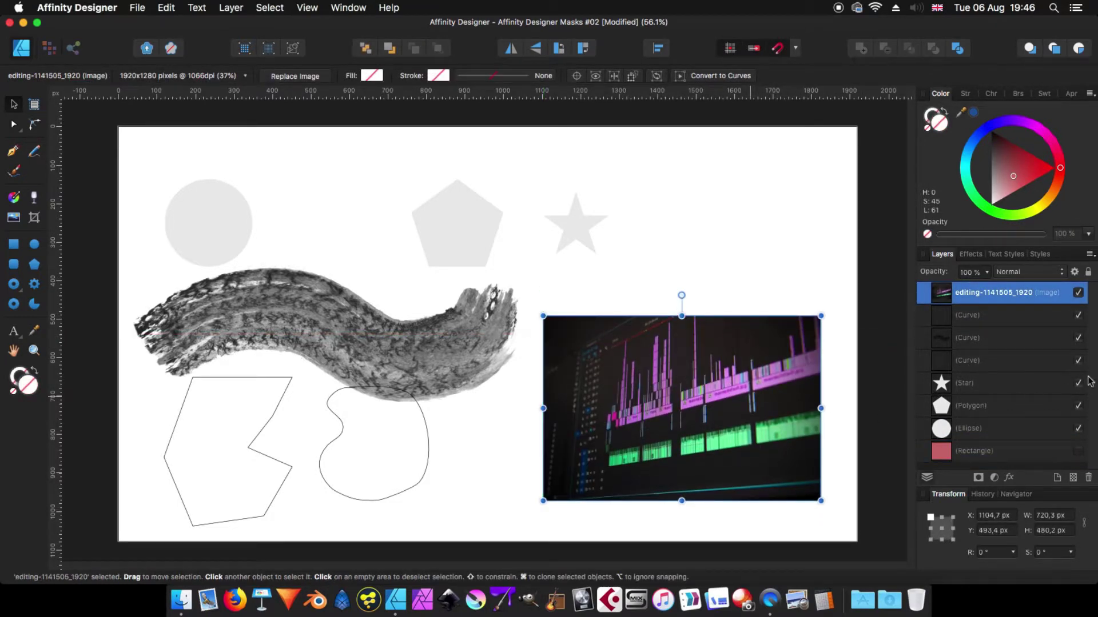
left_click(948, 429)
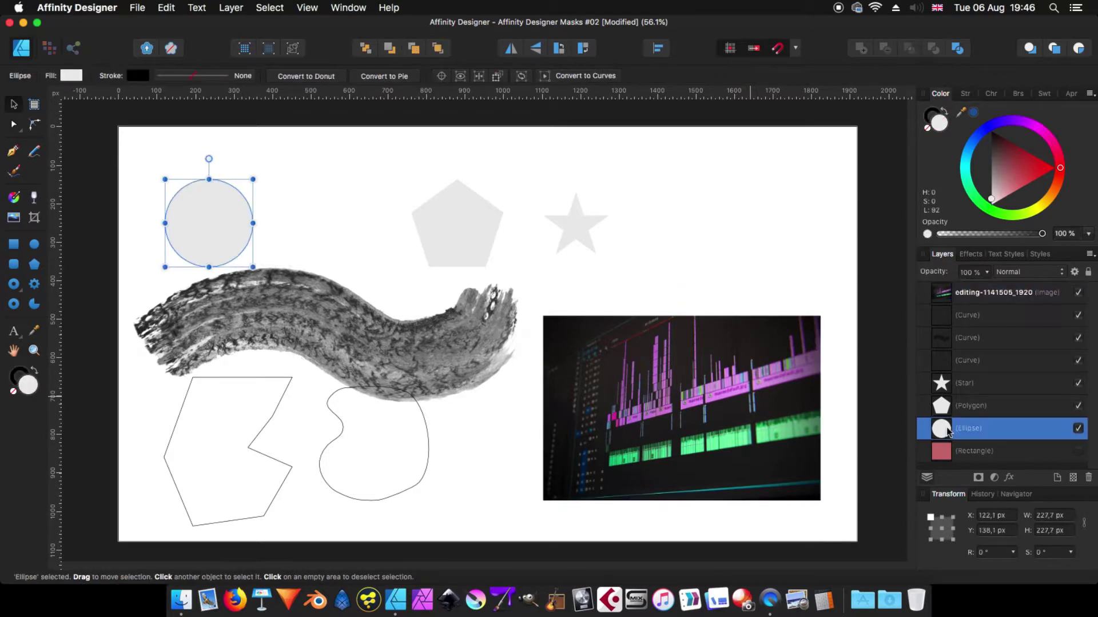
left_click_drag(224, 222, 697, 399)
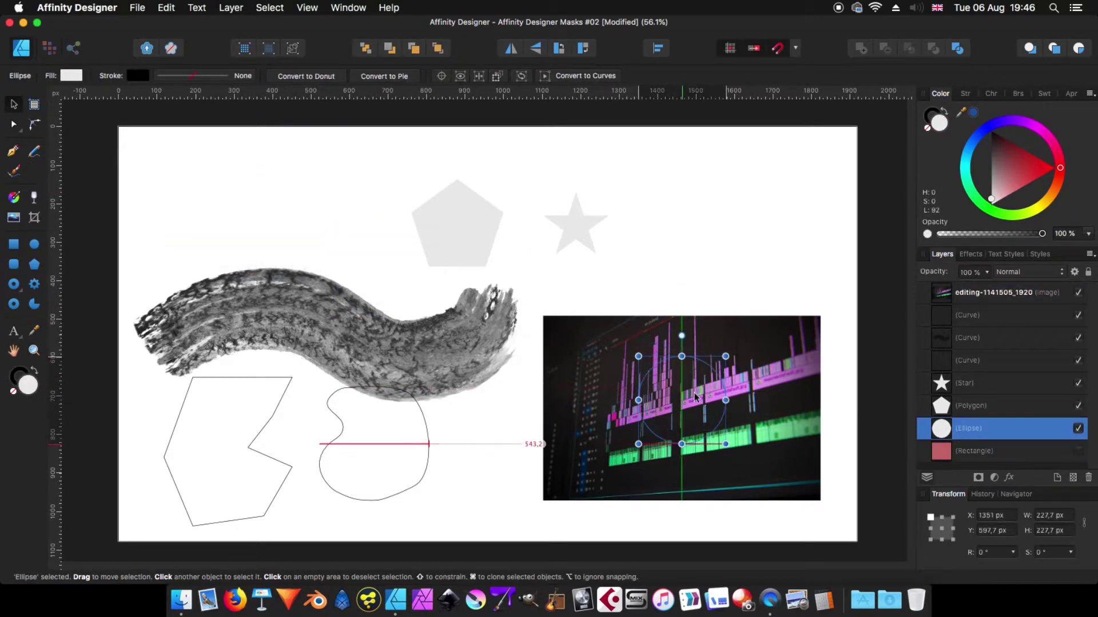
left_click_drag(940, 429, 951, 294)
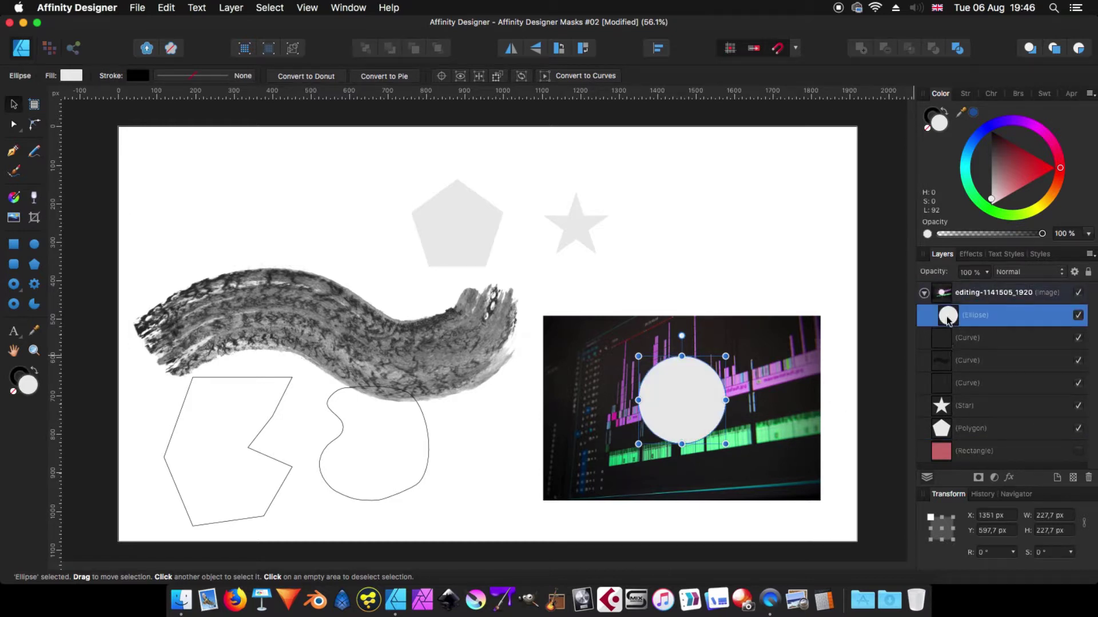
- Nest the circle as the photo's mask and enlarge it to about 428 px
left_click_drag(947, 321, 947, 323)
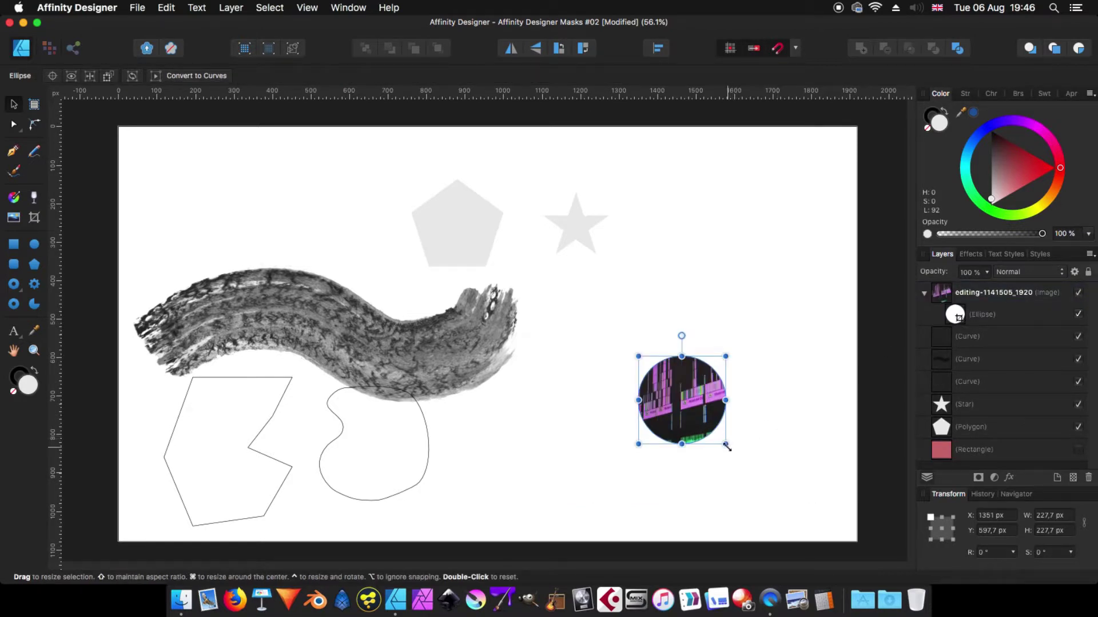
left_click_drag(726, 445, 766, 482)
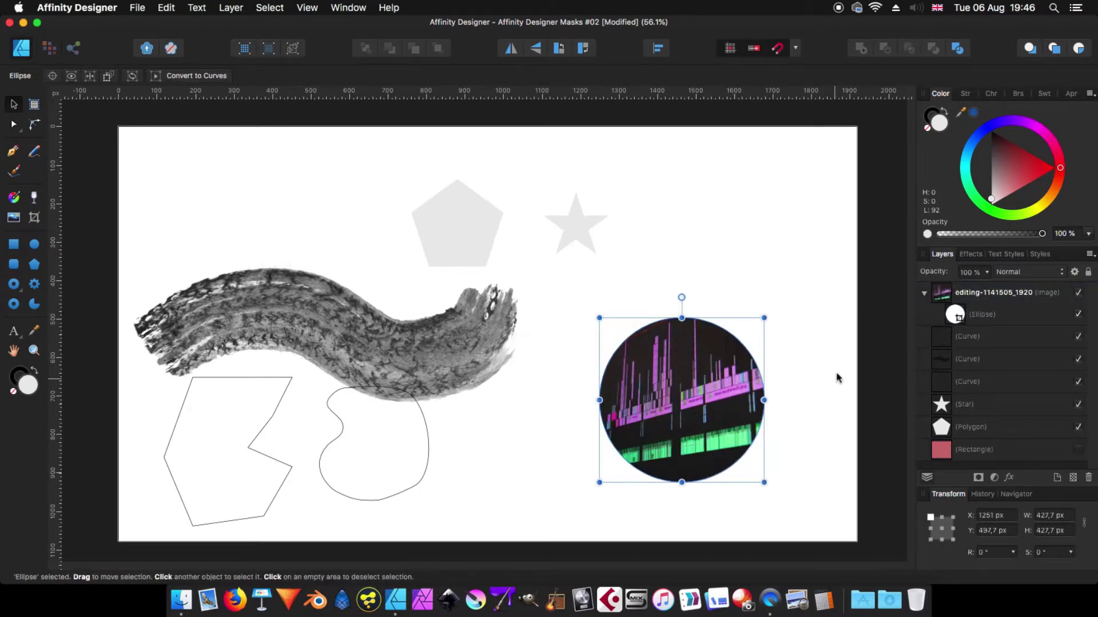
left_click(956, 318)
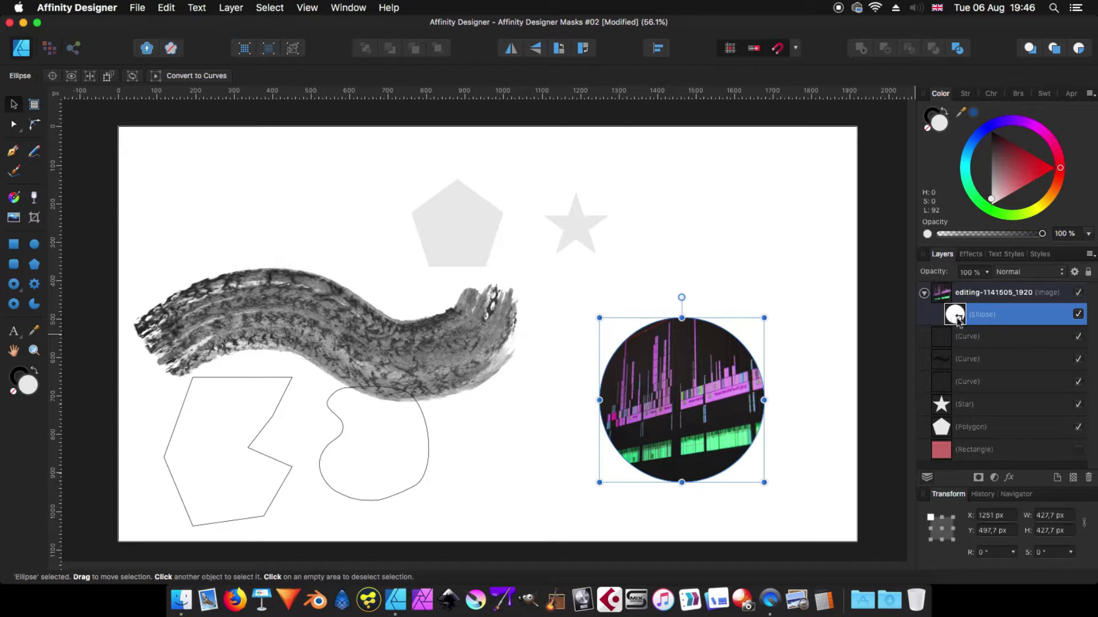
- Try a Gaussian Blur on the circle-masked photo, then switch the blur off again
left_click(971, 255)
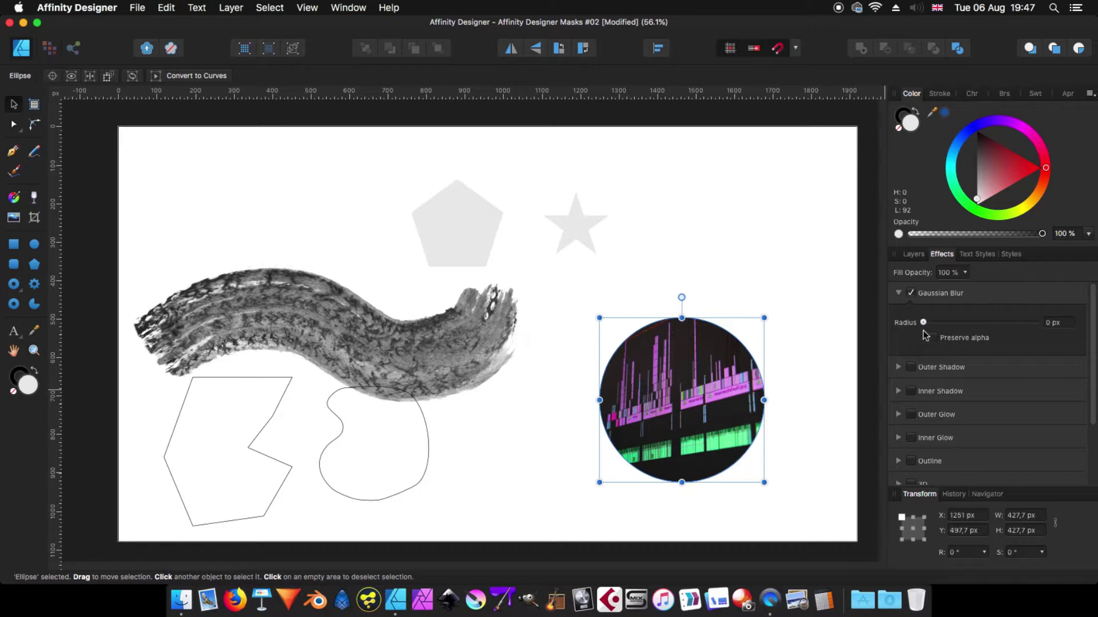
left_click_drag(924, 321, 971, 322)
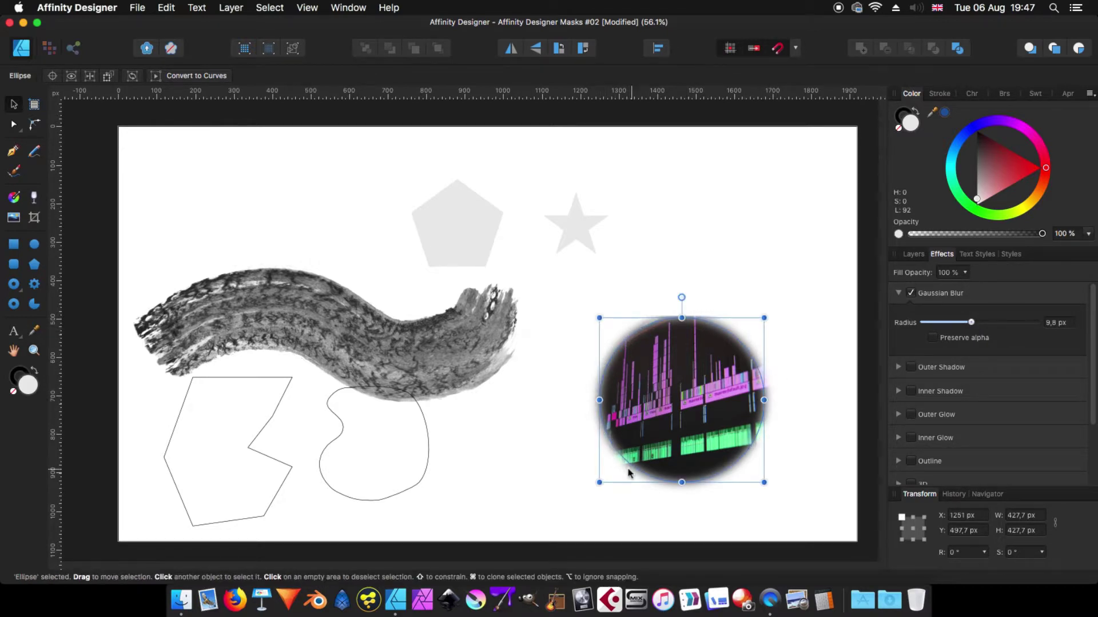
left_click(912, 292)
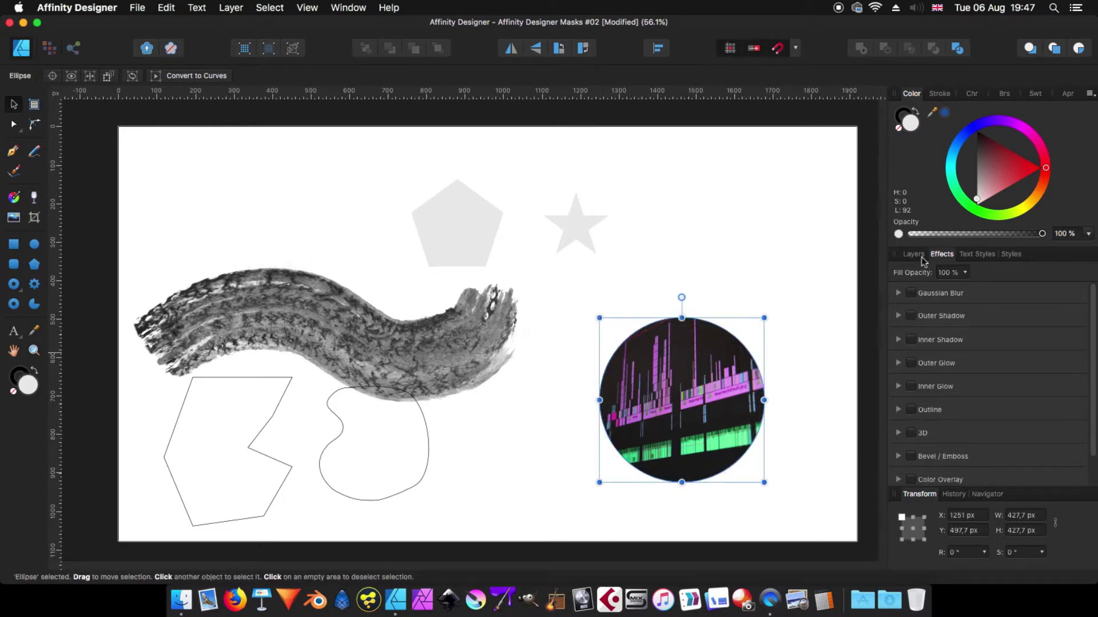
- Release the circle from the photo and hide it, then move the pentagon onto the photo
left_click(913, 253)
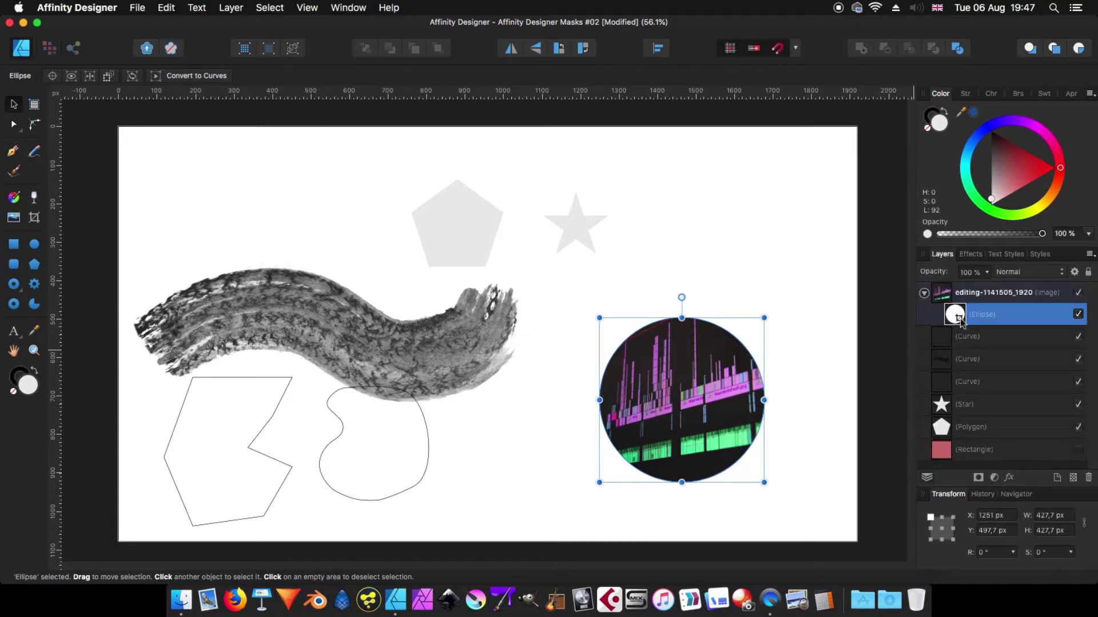
left_click_drag(958, 318, 942, 439)
left_click(1078, 405)
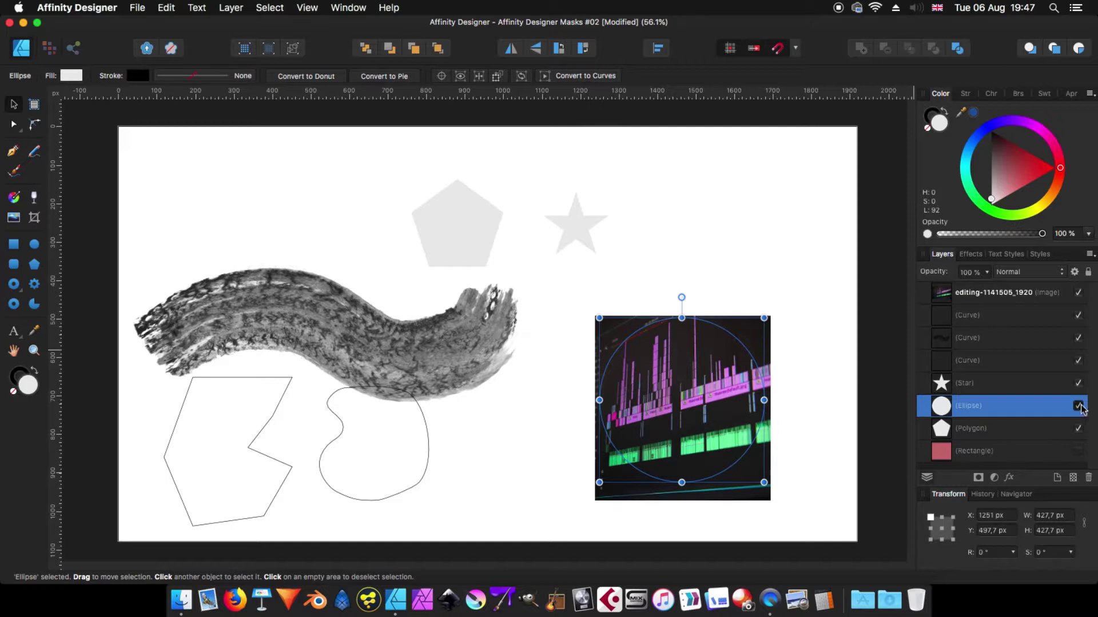
left_click(948, 435)
left_click_drag(466, 227, 663, 403)
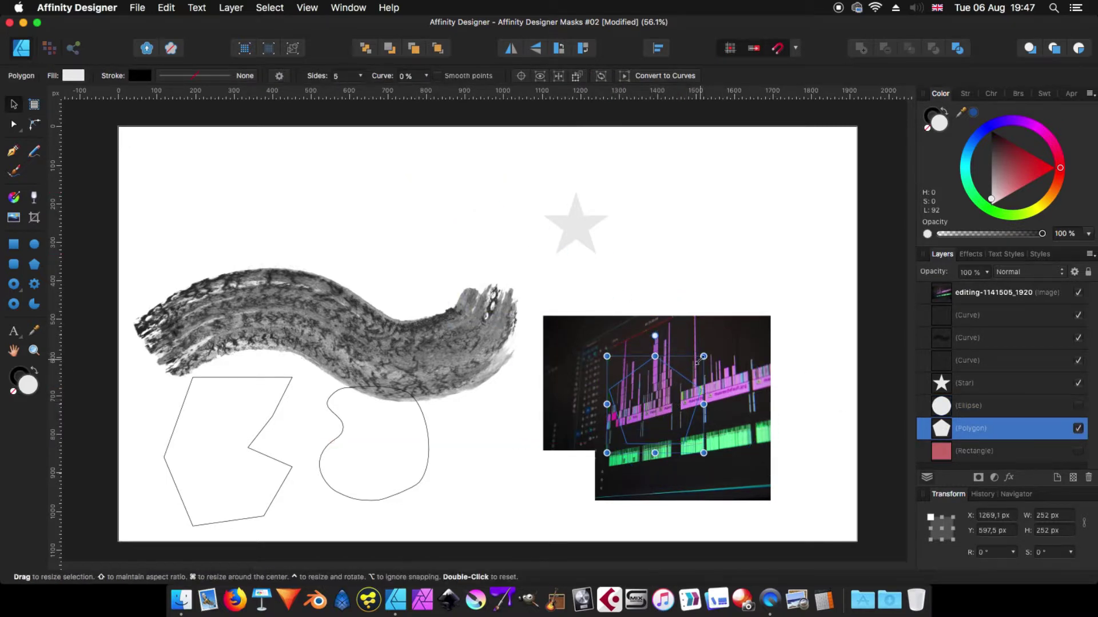
- Enlarge the pentagon to 367 px and nest it in the photo as its mask
left_click_drag(709, 353, 726, 335)
left_click_drag(942, 427, 948, 295)
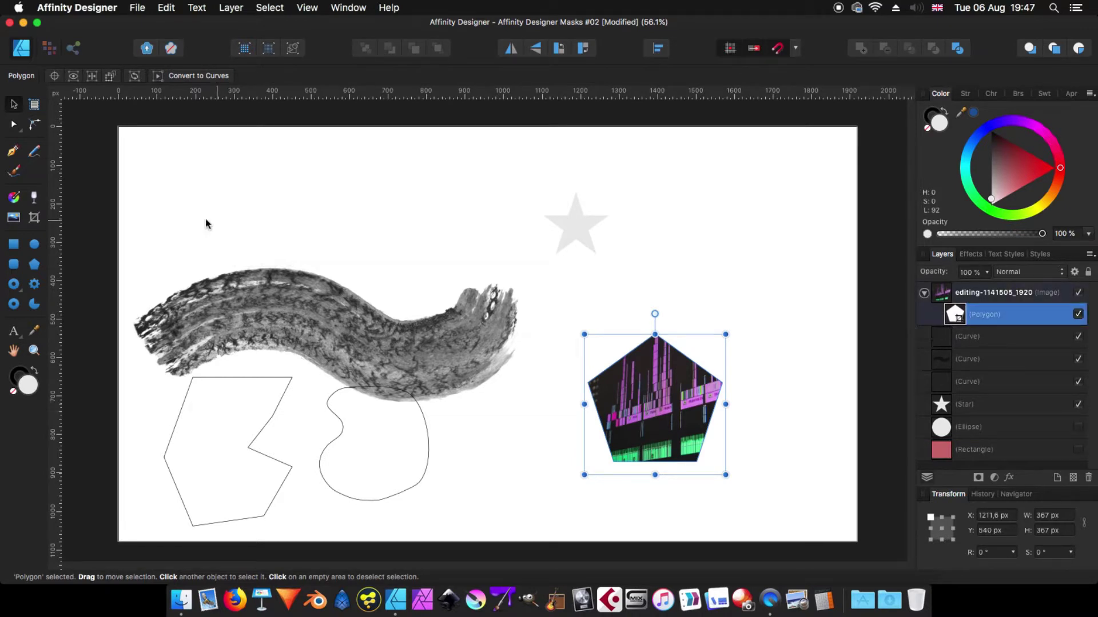
- Fade the pentagon mask with a linear transparency gradient, hide it, and move the photo down the stack
left_click(34, 199)
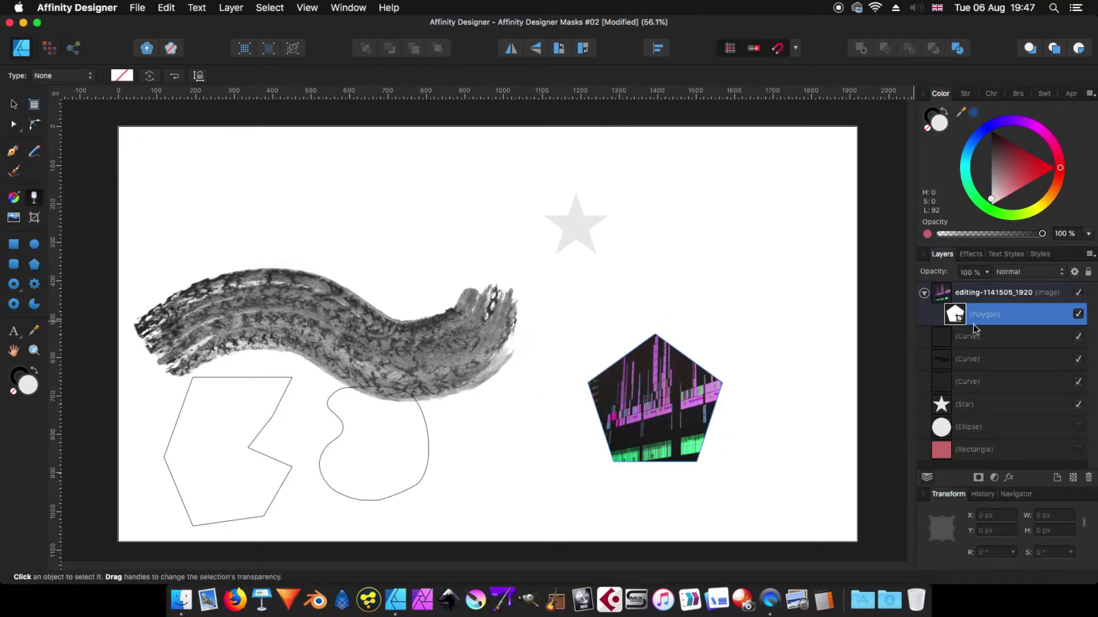
left_click_drag(594, 398, 717, 398)
left_click(593, 398)
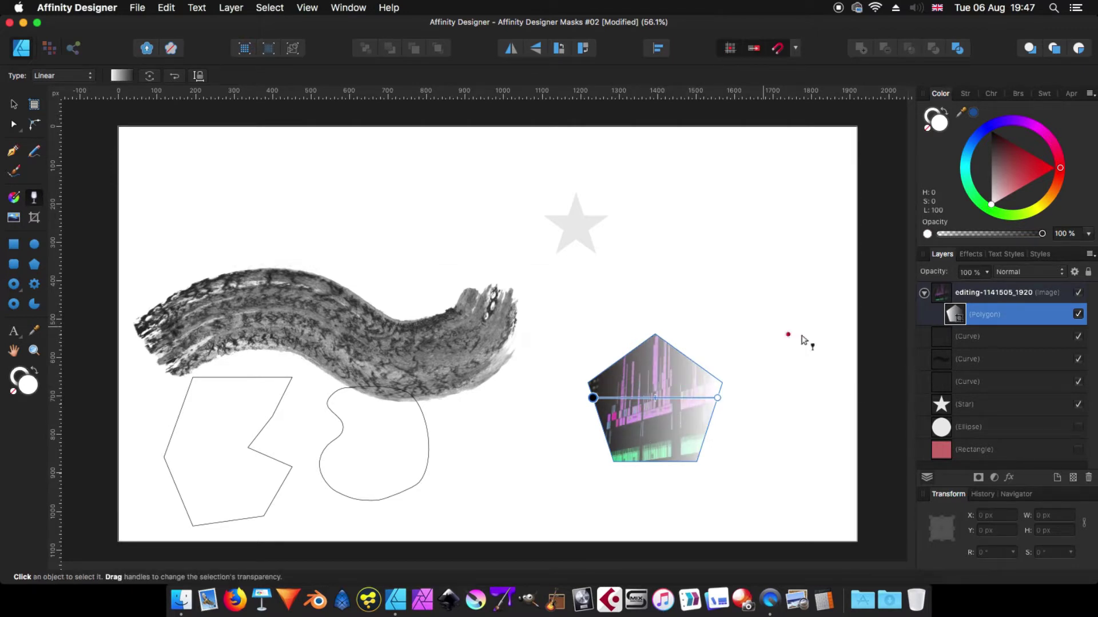
left_click(1078, 314)
left_click_drag(941, 292, 947, 438)
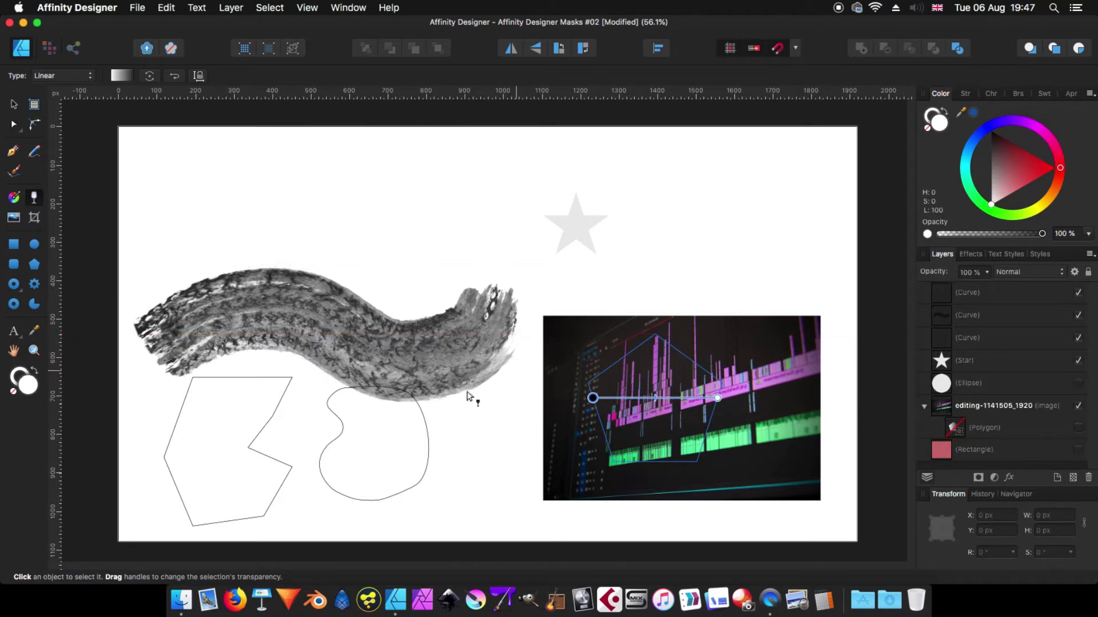
left_click(14, 104)
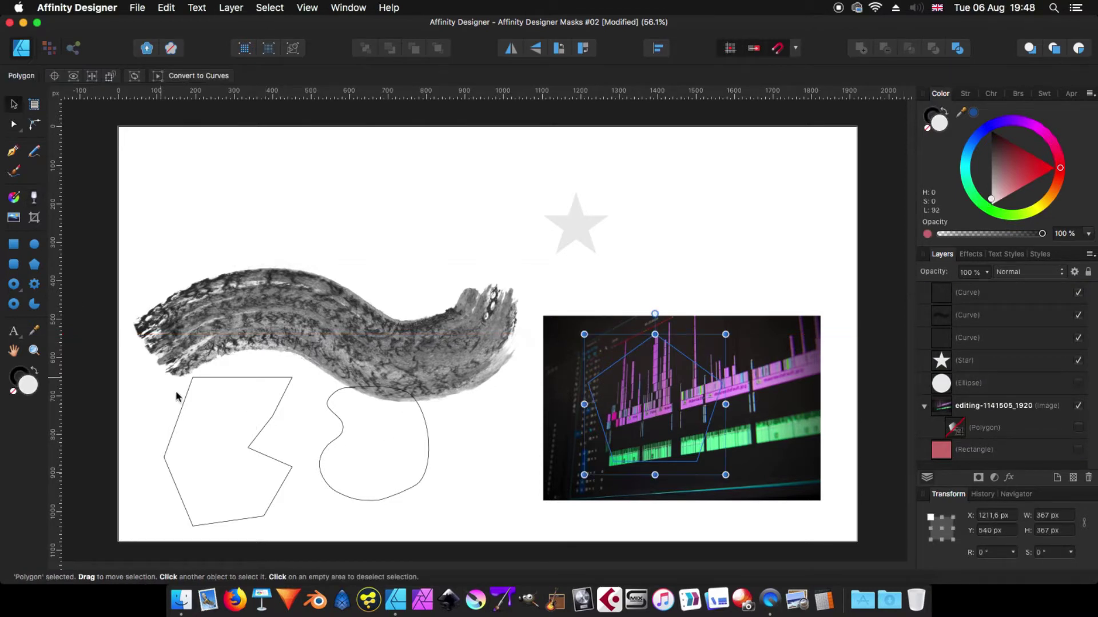
- Nest the angular curve shape in the photo as its mask and bring the photo to the front
left_click(259, 438)
left_click_drag(259, 438, 741, 396)
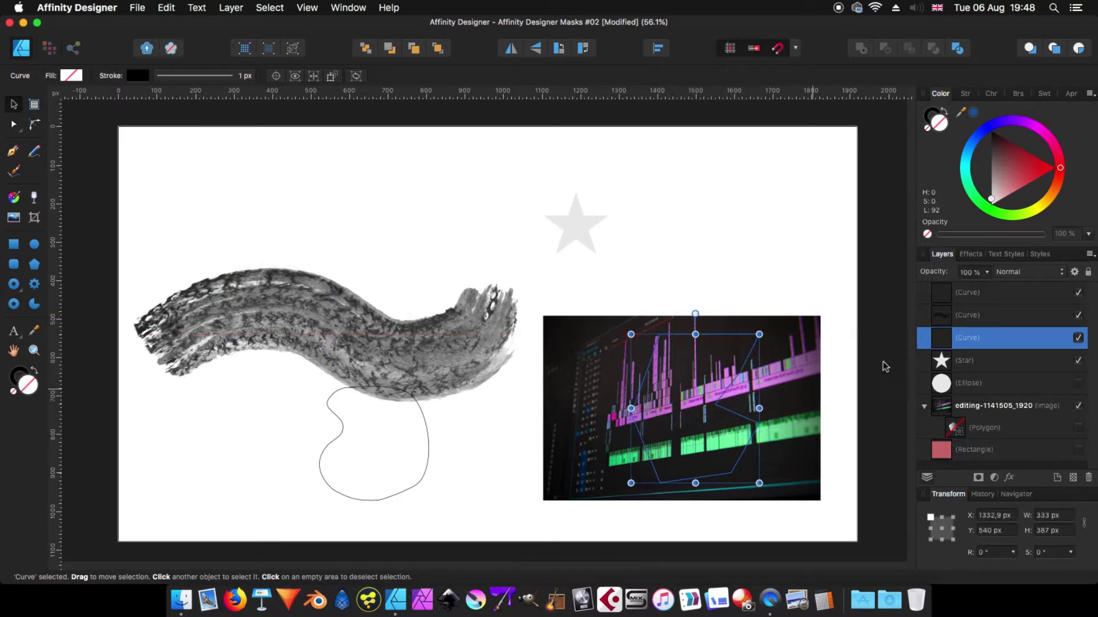
left_click_drag(932, 336, 938, 436)
left_click(958, 430)
left_click(946, 386)
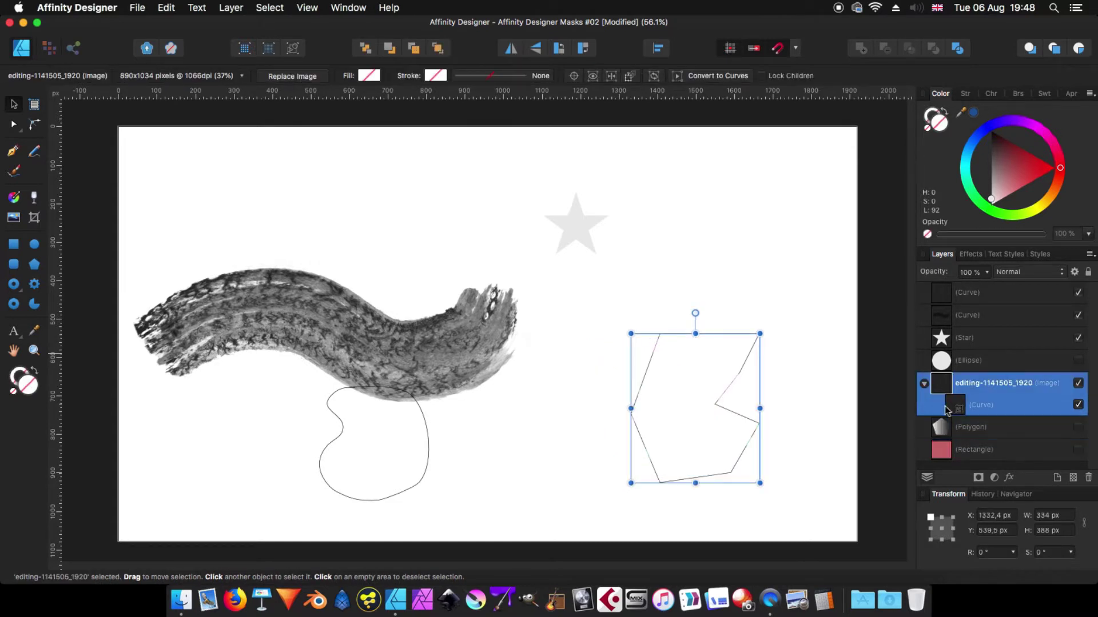
left_click(438, 48)
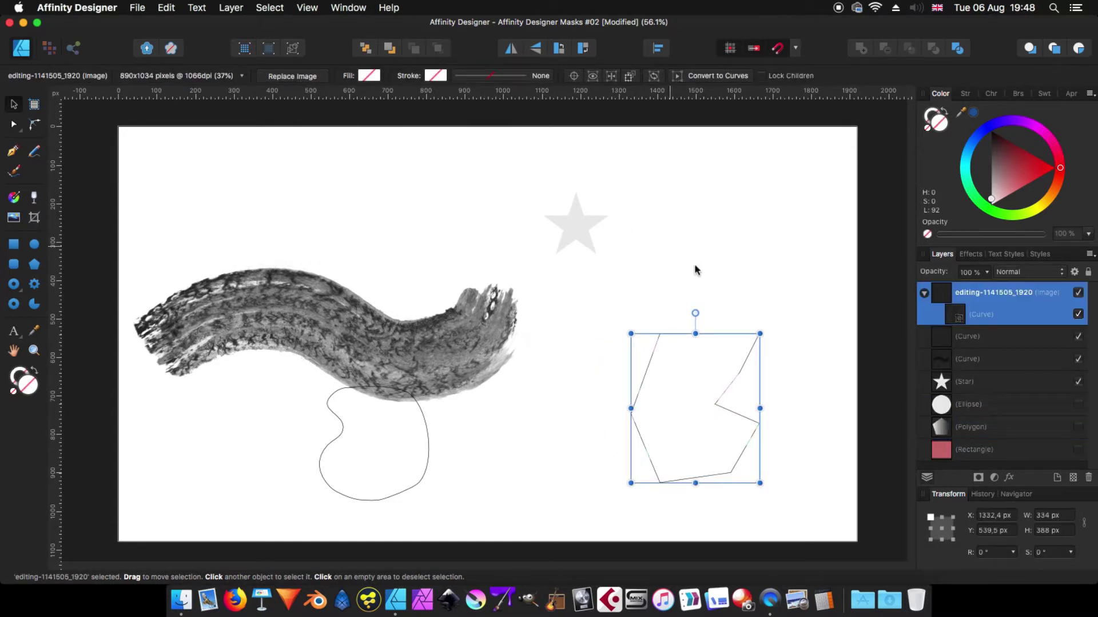
- Fill the curve mask red and release it from the photo
left_click(956, 321)
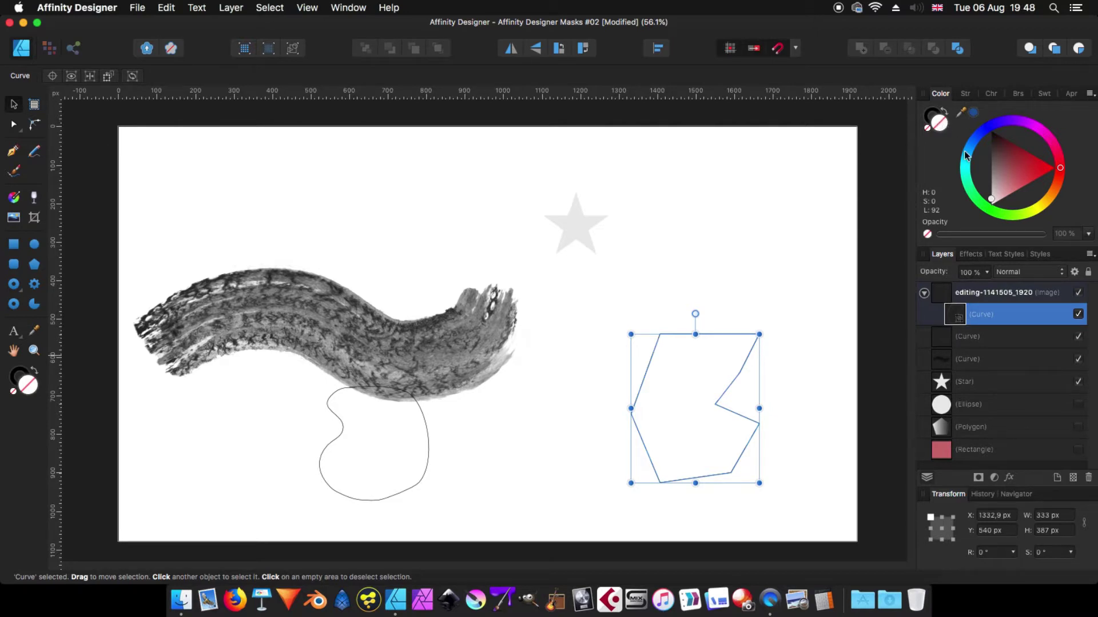
left_click_drag(998, 200, 1018, 172)
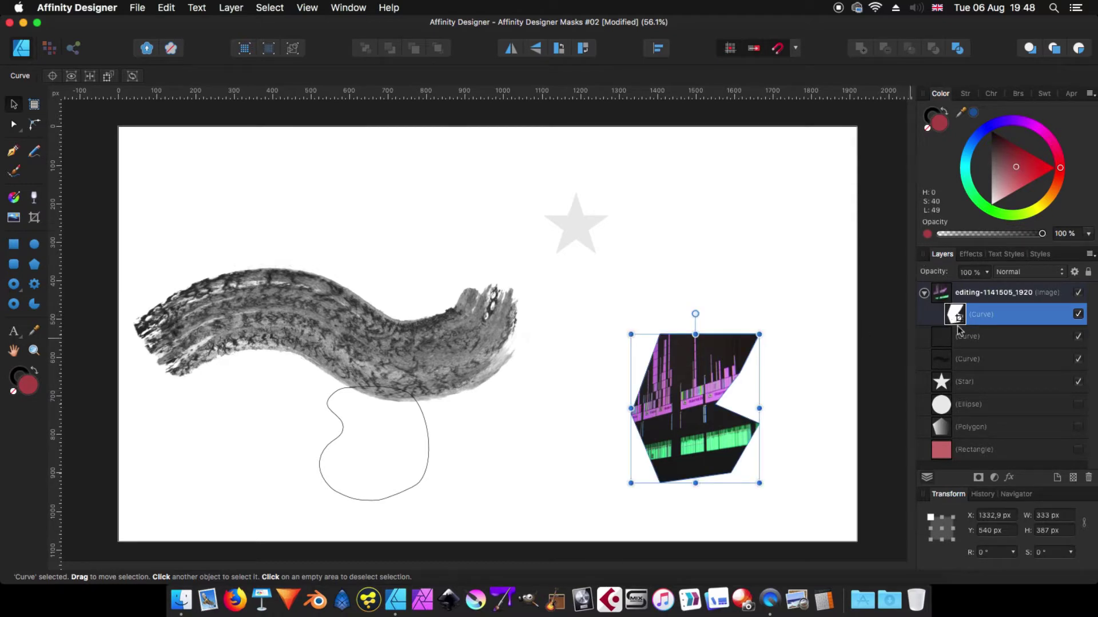
left_click_drag(923, 392, 943, 337)
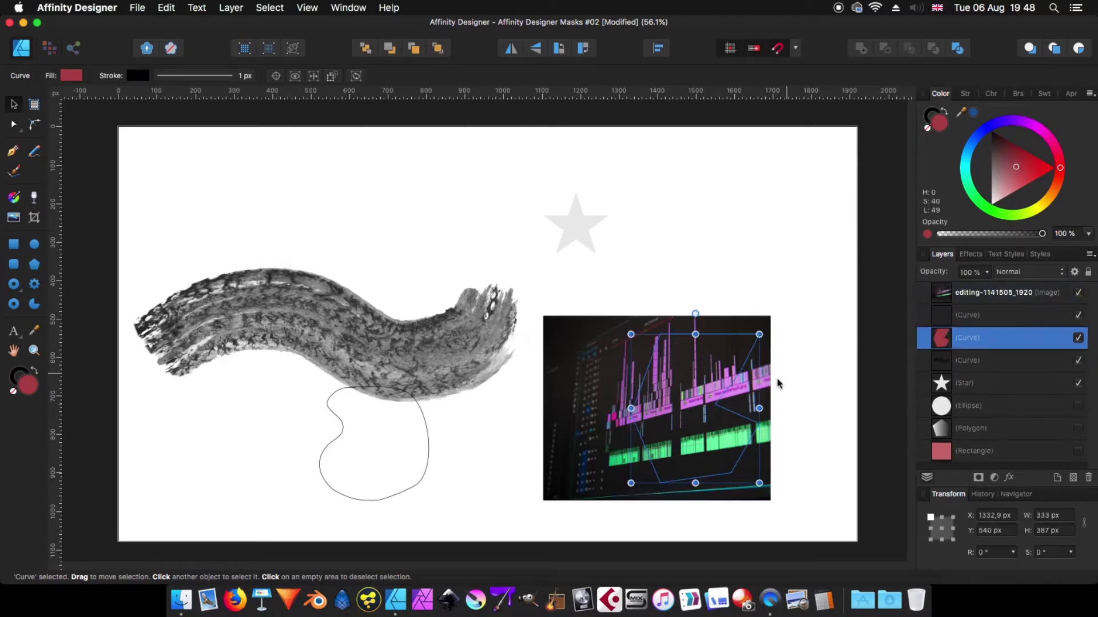
- Drag the wavy mask curve out of the photo in Layers so the photo is unmasked
left_click(940, 360)
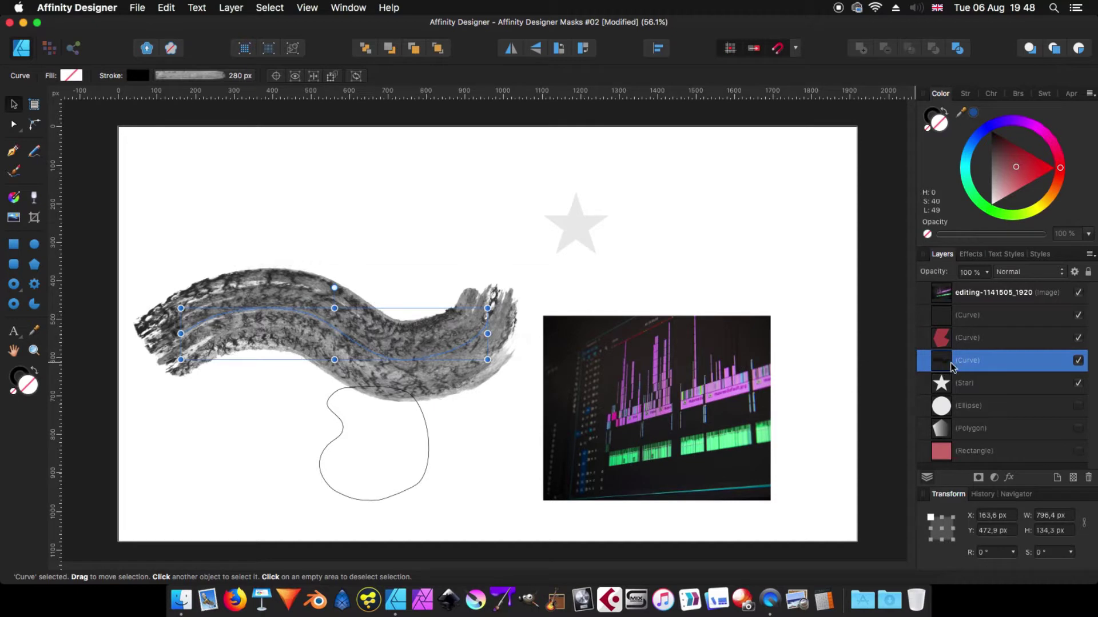
mouse_move(949, 362)
left_mouse_down()
mouse_move(949, 294)
mouse_move(961, 299)
mouse_move(951, 294)
mouse_move(951, 319)
left_mouse_up()
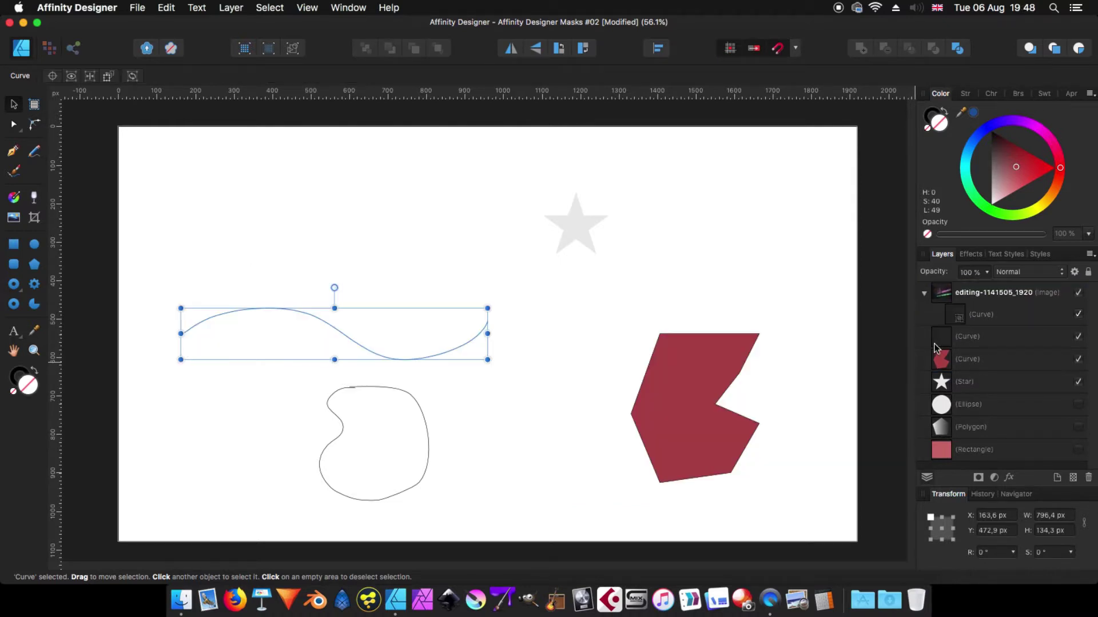
left_click_drag(715, 394, 240, 473)
left_click(961, 313)
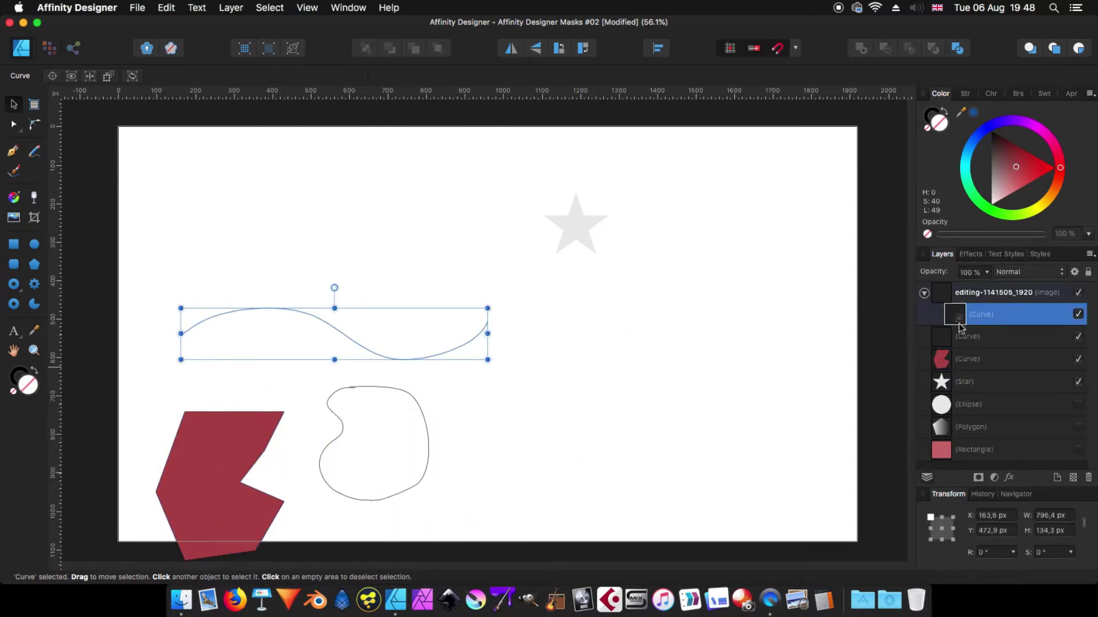
mouse_move(307, 320)
left_mouse_down()
mouse_move(618, 372)
mouse_move(703, 400)
left_mouse_up()
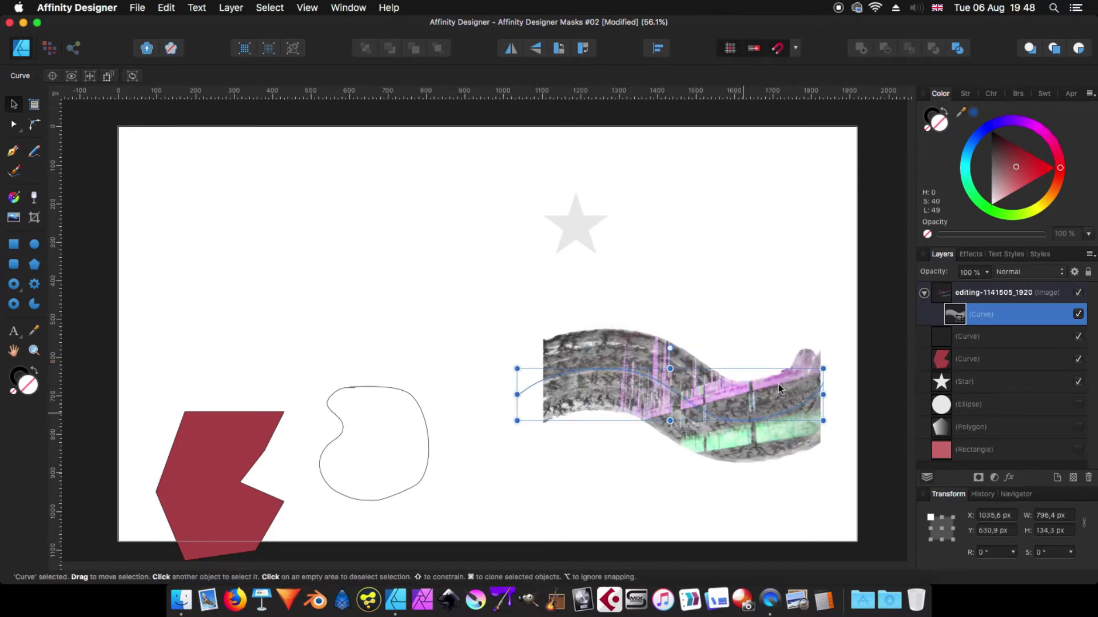
left_click_drag(965, 330, 932, 318)
- Hide the wavy curve, blob curve, red polygon curve and star layers
left_click(1078, 315)
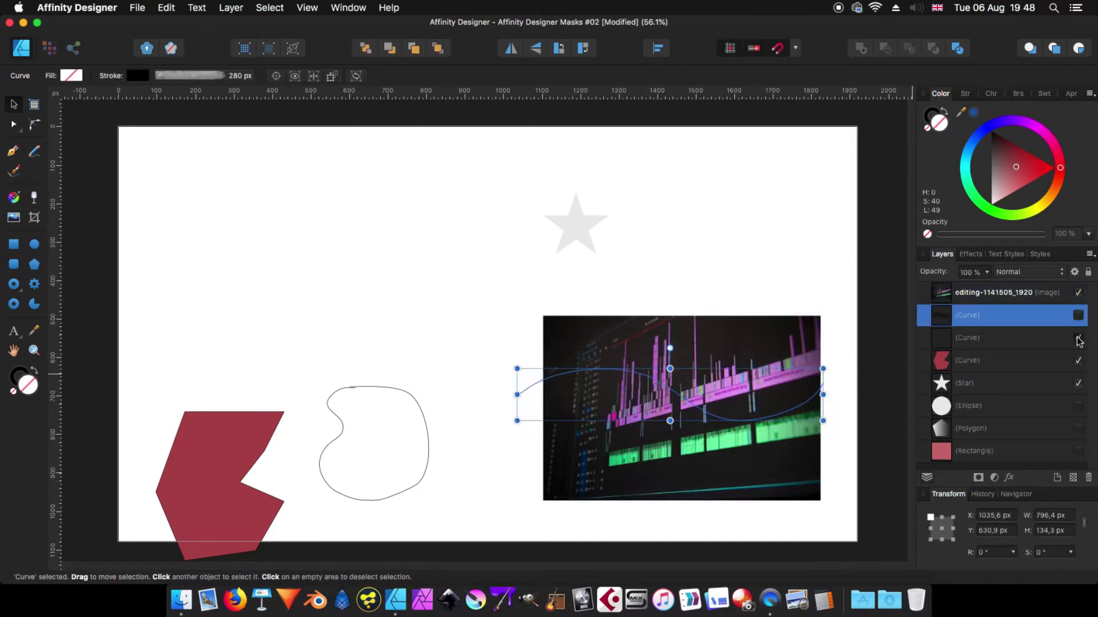
left_click(1078, 337)
left_click(1077, 360)
left_click(1078, 383)
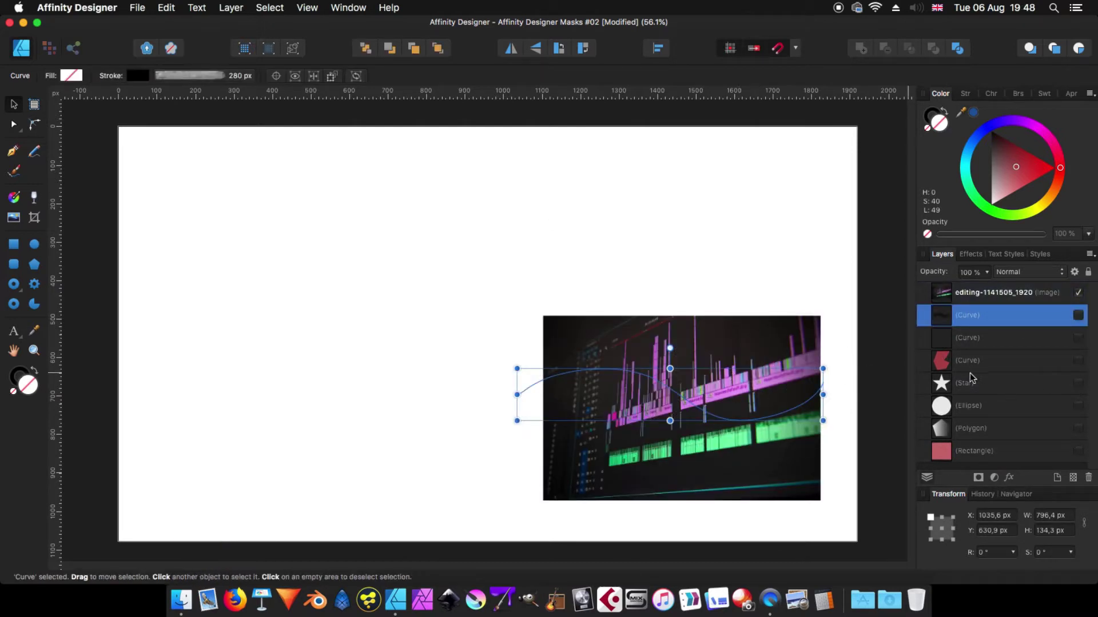
- Enlarge the photo to about 1193 × 796 px and snap it to the page centre
left_click(971, 292)
left_click_drag(774, 454, 472, 336)
left_click_drag(518, 383, 700, 505)
mouse_move(539, 363)
left_mouse_down()
mouse_move(544, 334)
mouse_move(548, 347)
left_mouse_up()
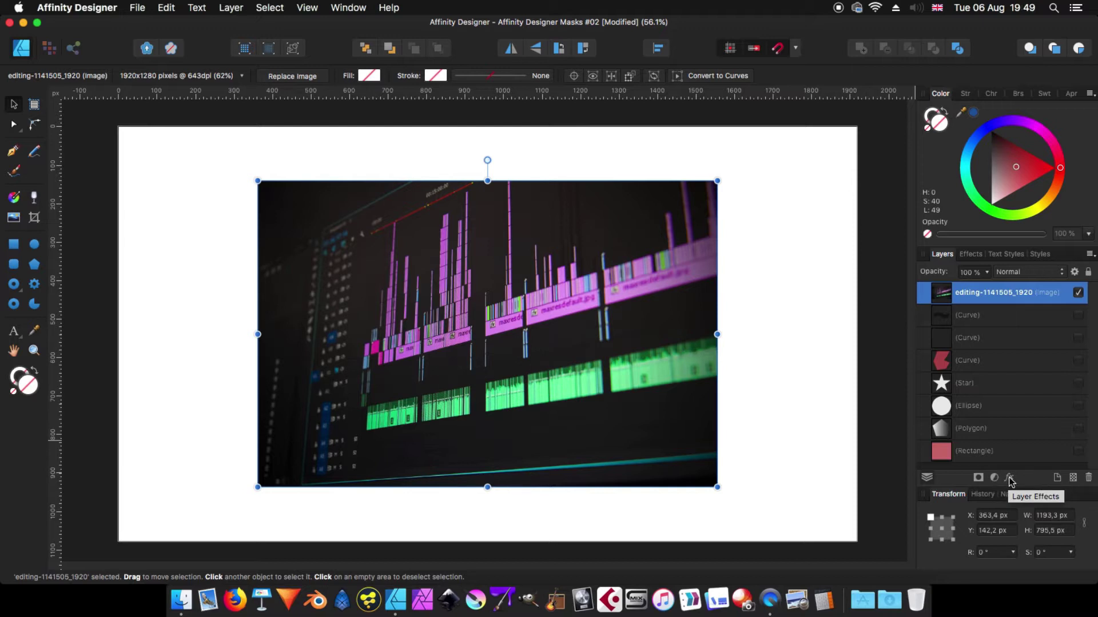
- Add an empty mask nested under the photo, select it, and paint dark brush strokes across it
left_click(979, 478)
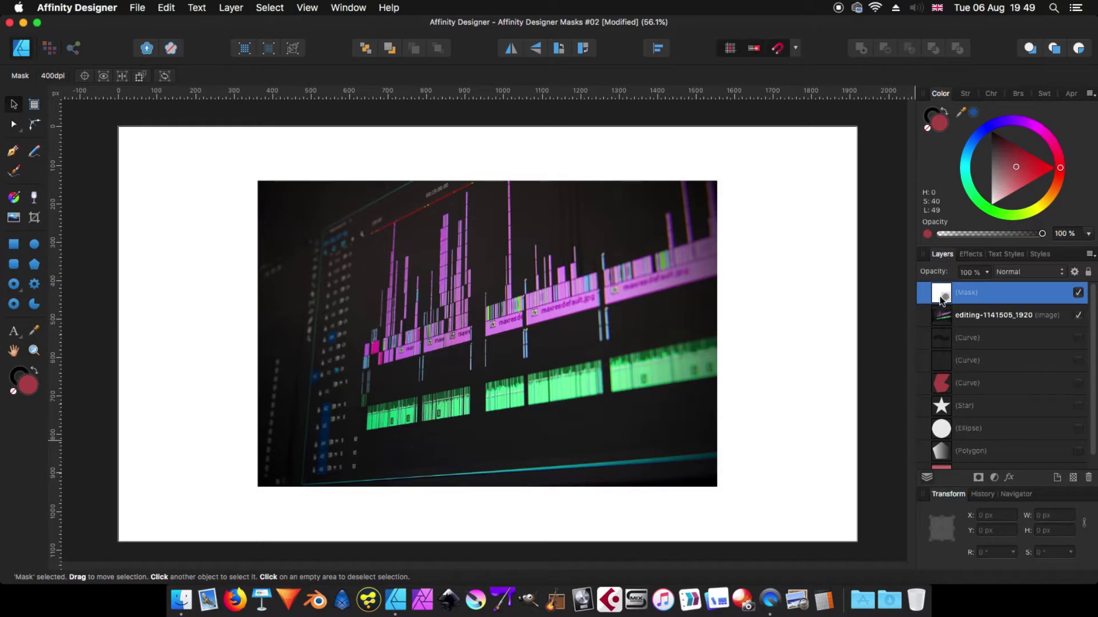
left_click_drag(944, 296, 952, 316)
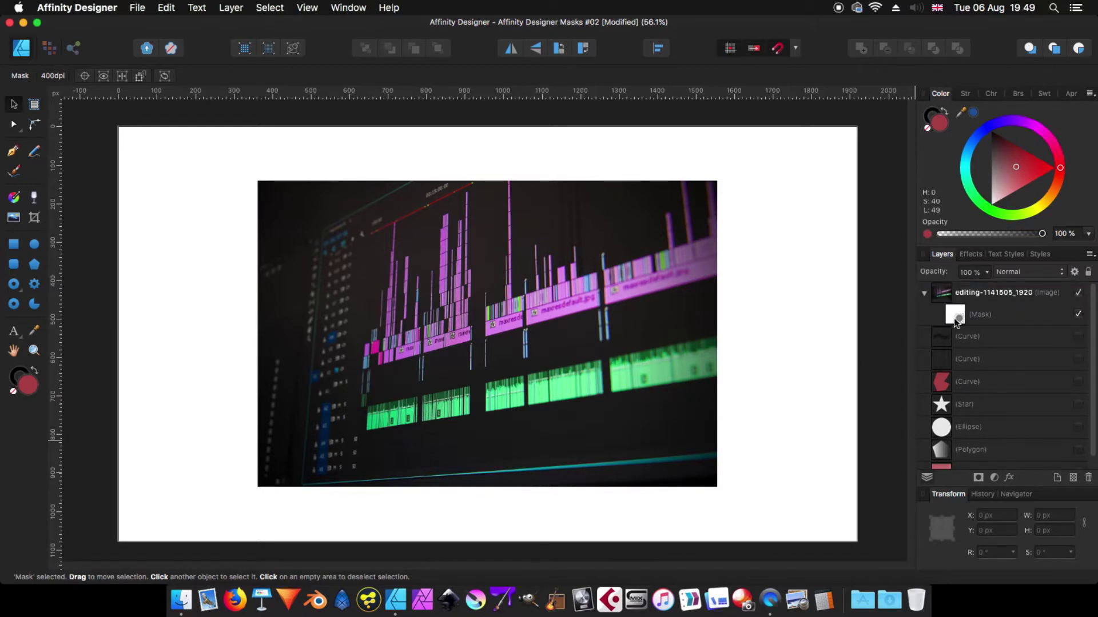
left_click(958, 319)
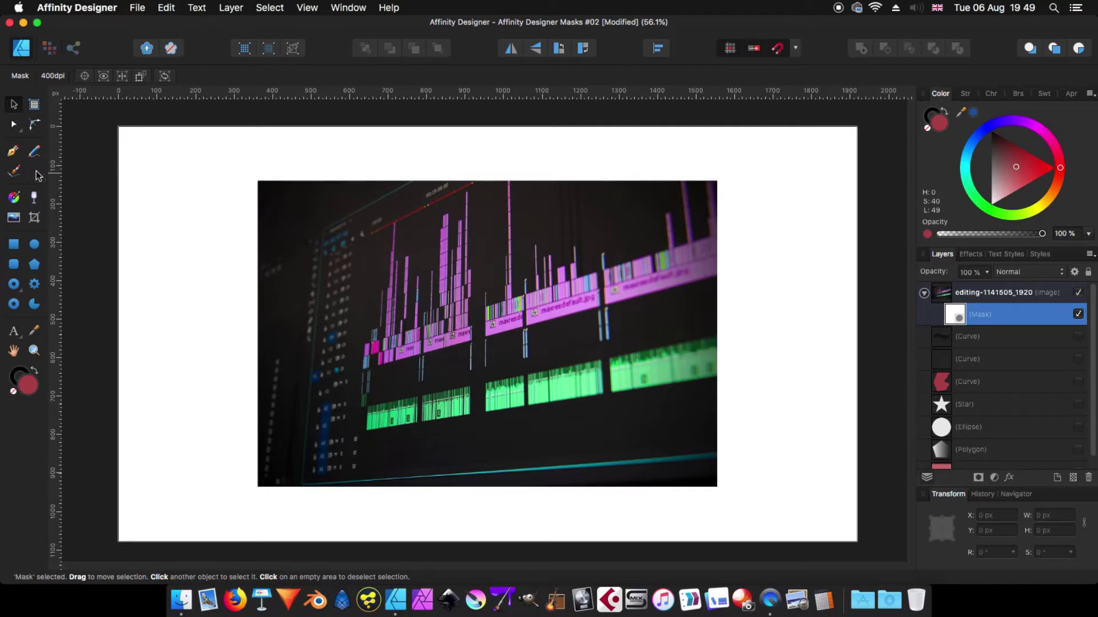
left_click(16, 172)
mouse_move(314, 289)
left_mouse_down()
mouse_move(403, 262)
mouse_move(360, 337)
mouse_move(464, 339)
mouse_move(670, 307)
mouse_move(728, 345)
mouse_move(774, 342)
mouse_move(790, 402)
mouse_move(744, 446)
mouse_move(740, 352)
left_mouse_up()
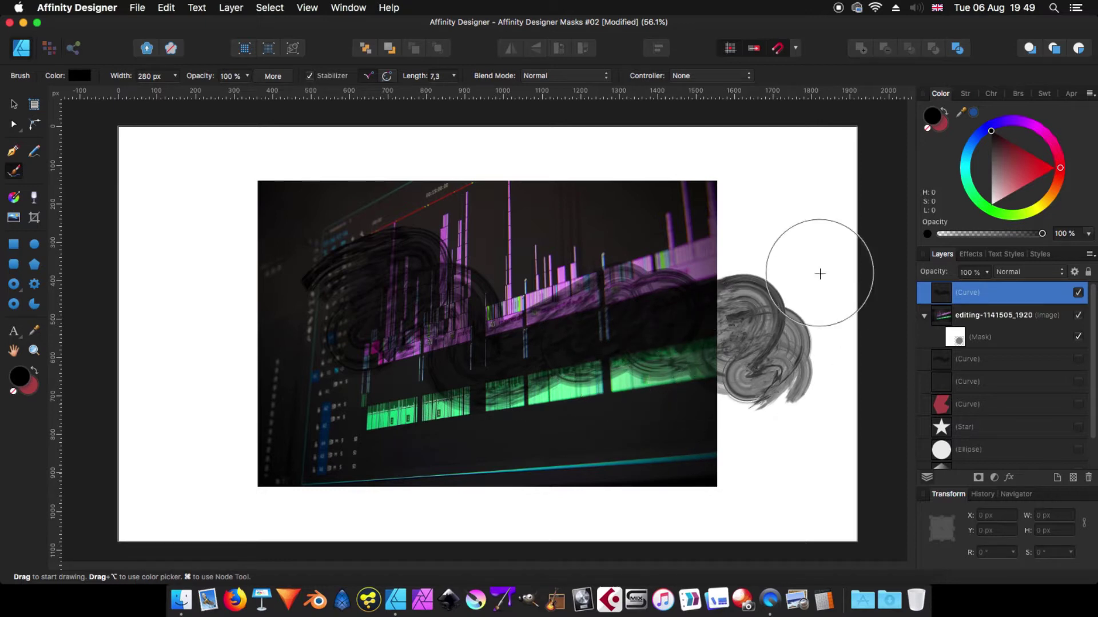
- Delete the stray brush-stroke curve layer and reselect the photo's mask
double_click(966, 293)
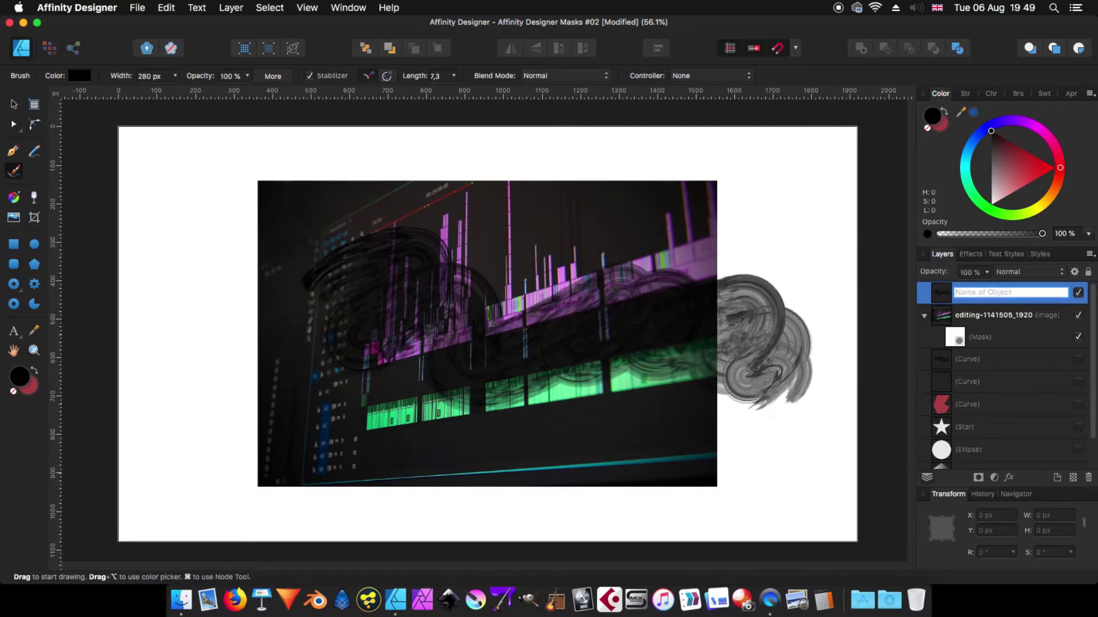
key("Escape")
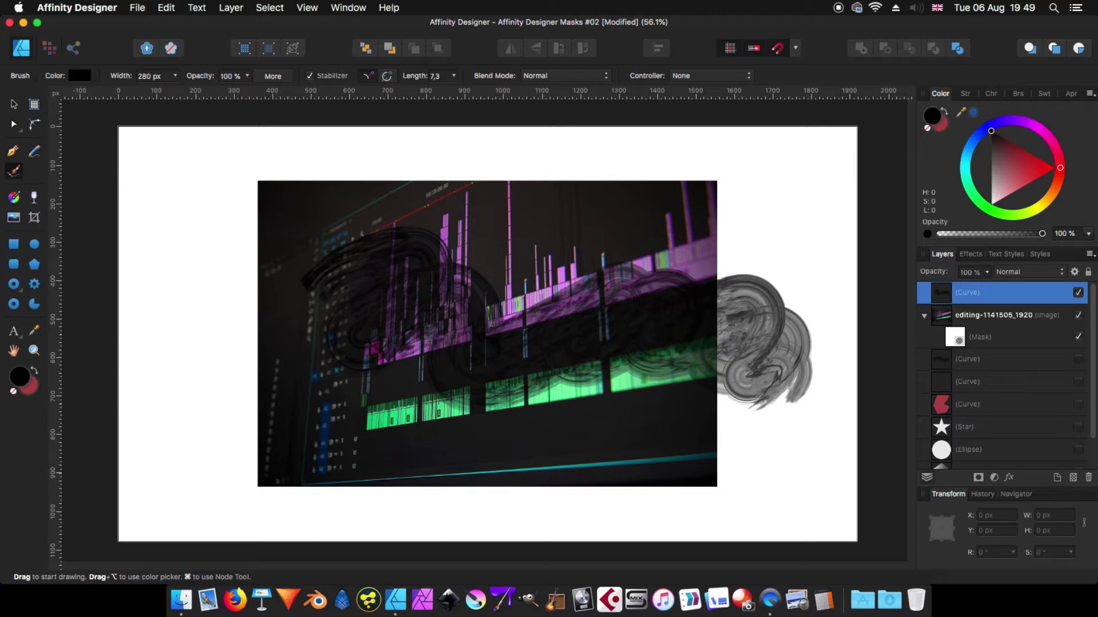
right_click(952, 293)
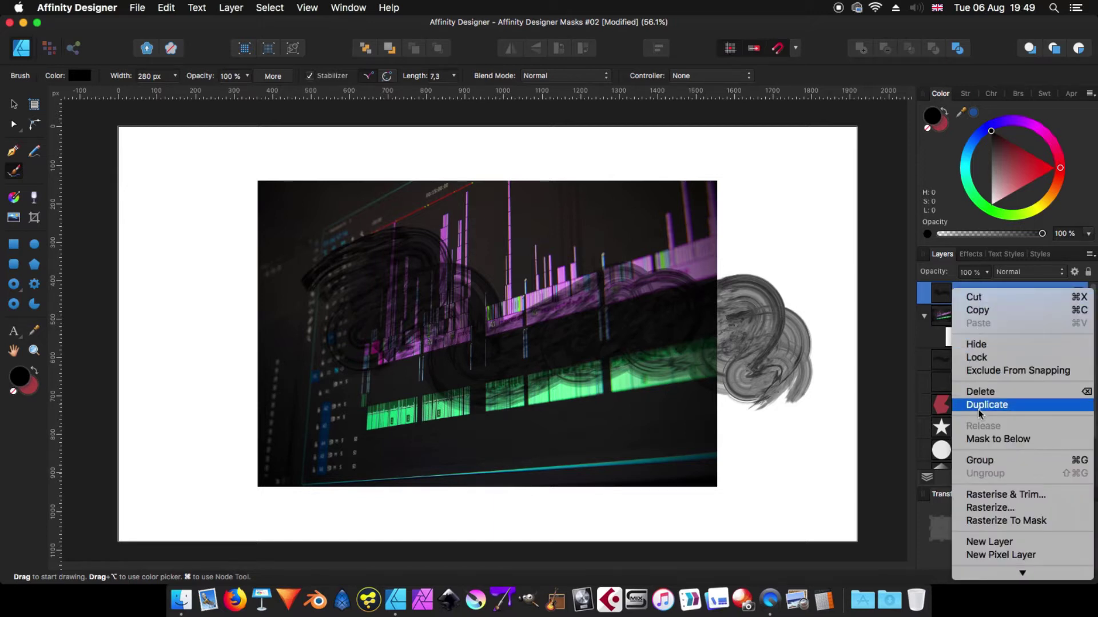
left_click(987, 391)
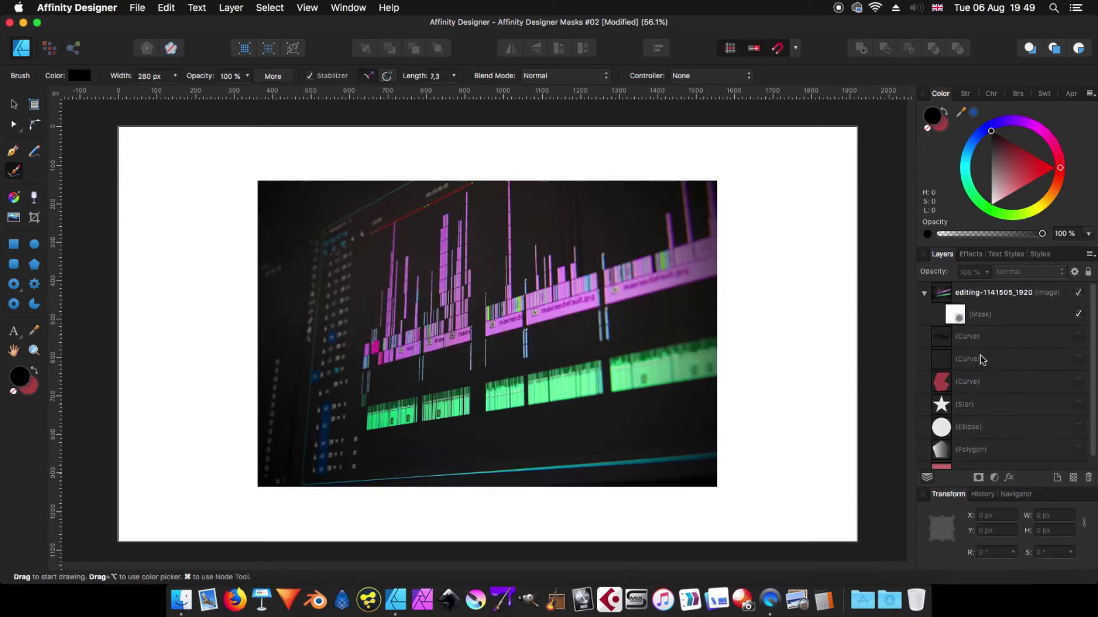
left_click(957, 318)
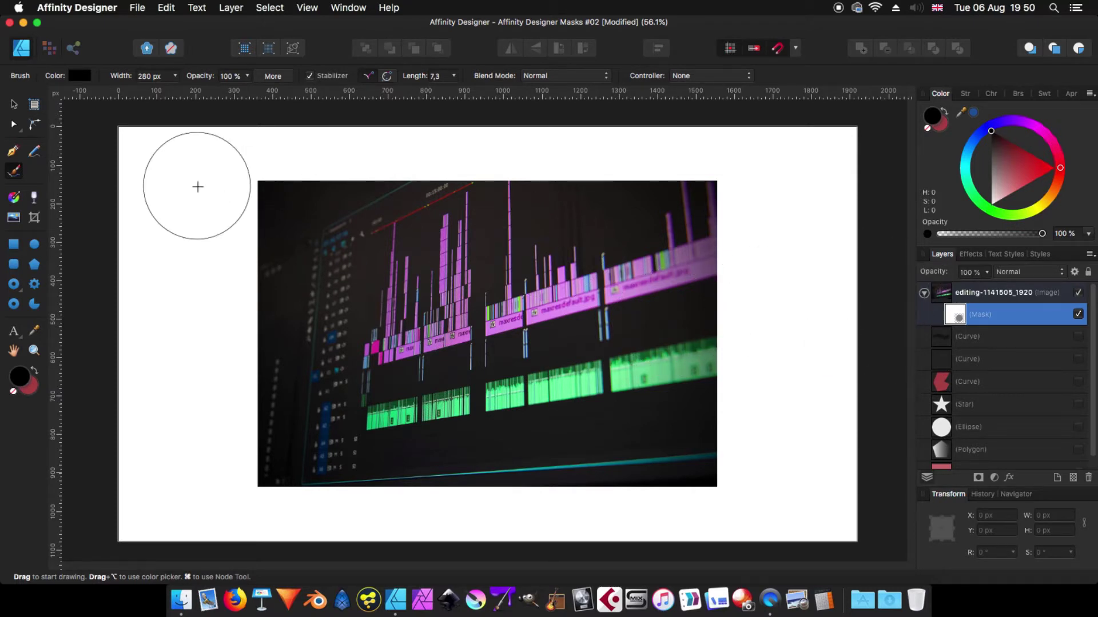
- Switch to the Move tool and enter the Pixel Persona
left_click(13, 104)
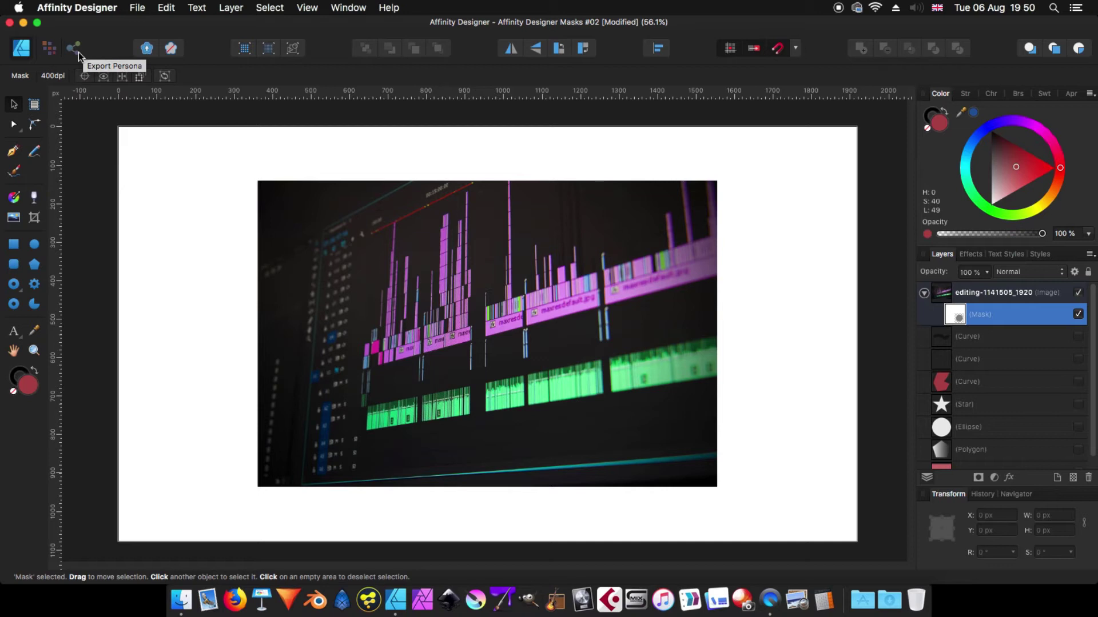
left_click(50, 50)
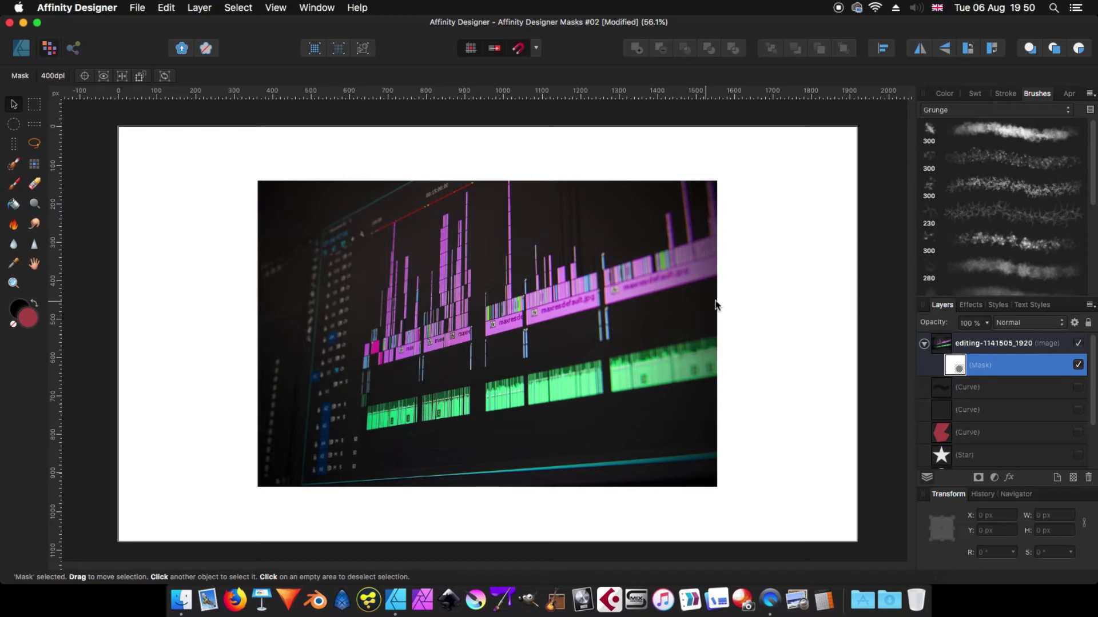
- Pick the Paint Brush tool and choose the 200 px Grunge brush
left_click(15, 186)
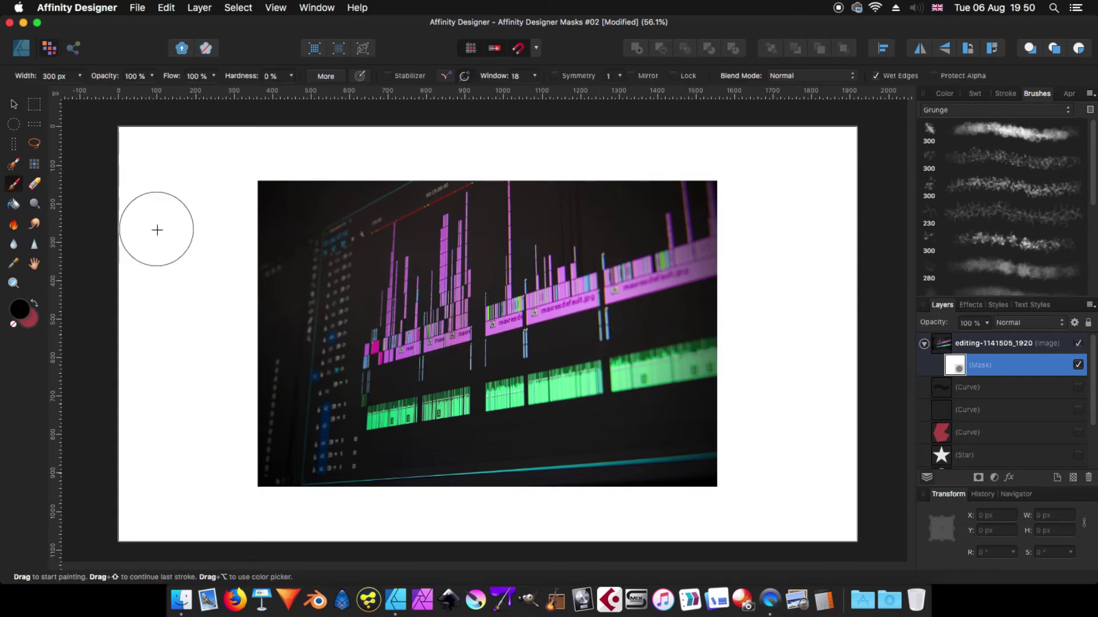
left_click_drag(480, 261, 468, 252)
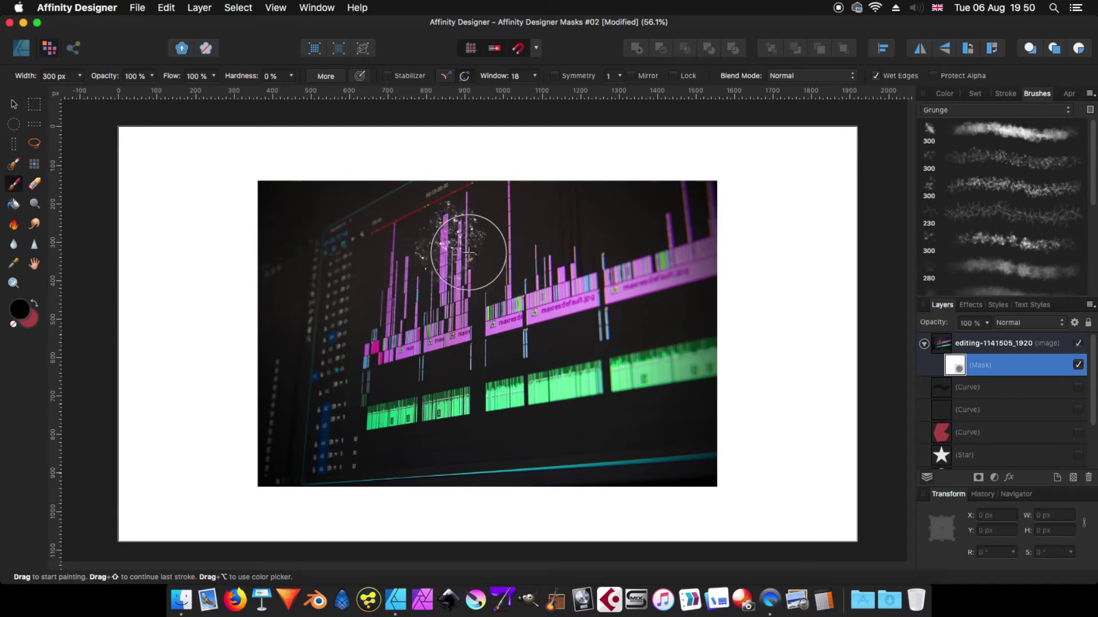
left_click_drag(1092, 197, 1095, 213)
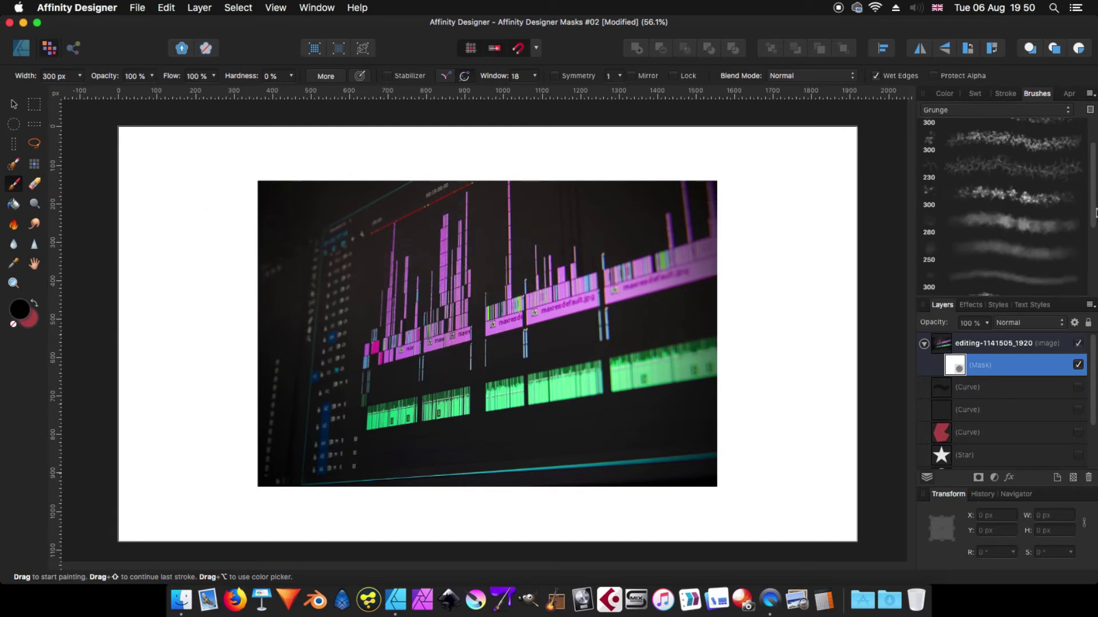
left_click(1022, 199)
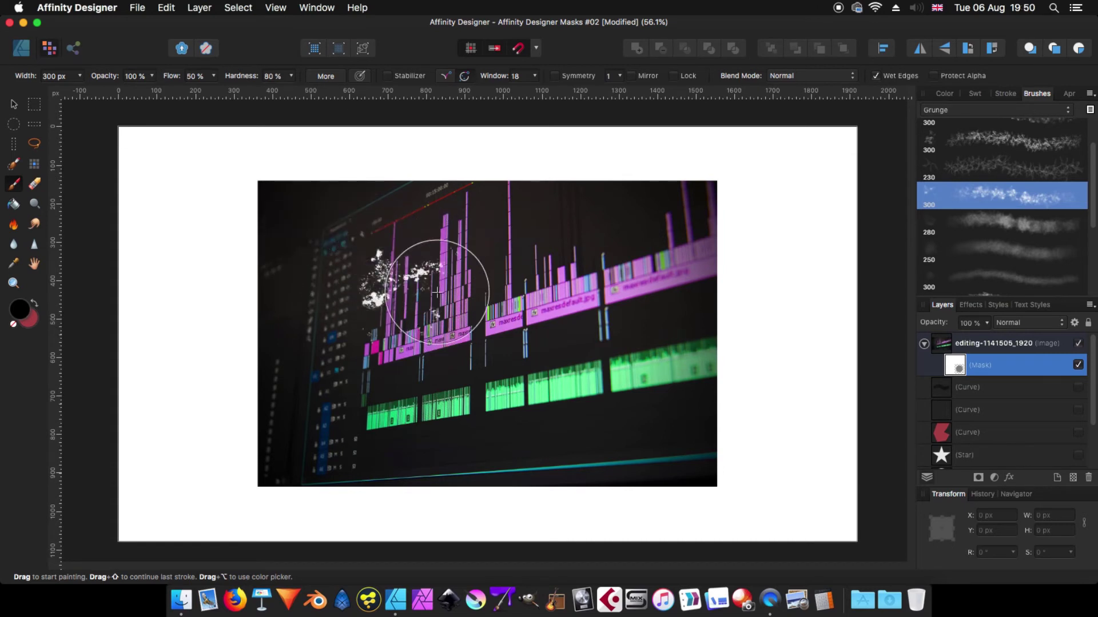
scroll(1029, 257, "down", 5)
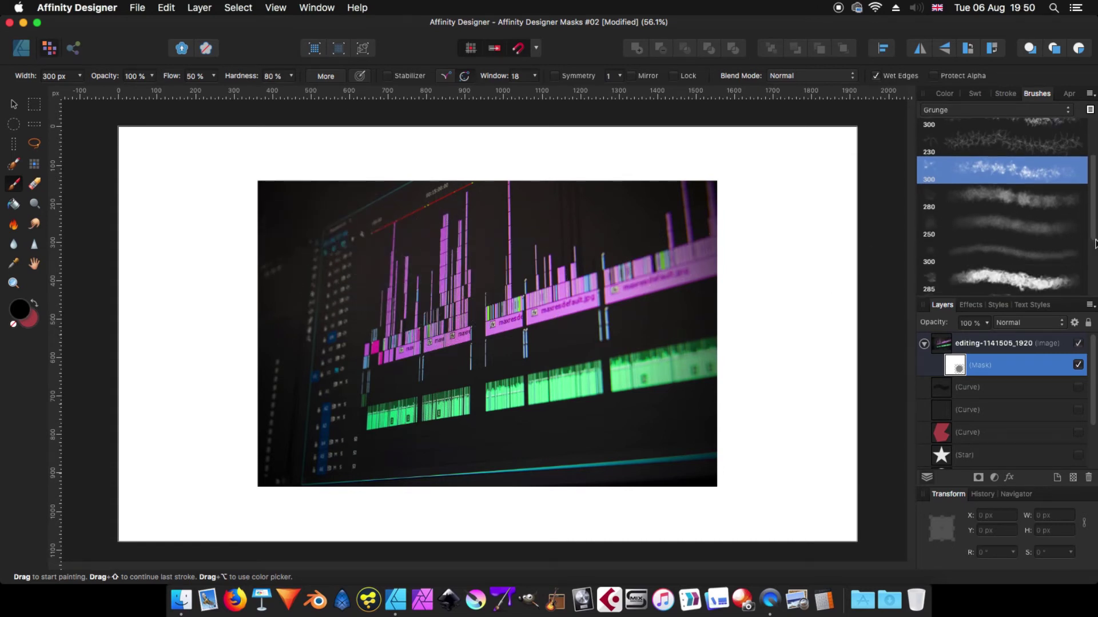
left_click(1017, 229)
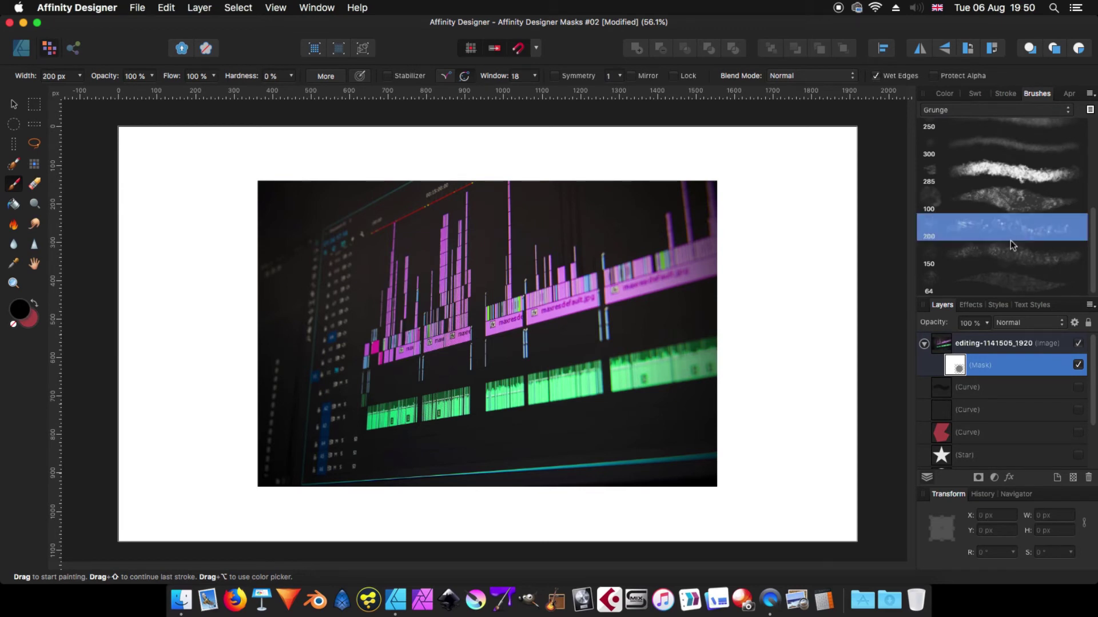
- Set brush width to 700 px and opacity to about 69%, and paint grunge speckles over the mask
left_click(79, 75)
left_click_drag(91, 96, 115, 96)
mouse_move(152, 148)
left_mouse_down()
mouse_move(296, 235)
mouse_move(461, 263)
mouse_move(338, 200)
left_mouse_up()
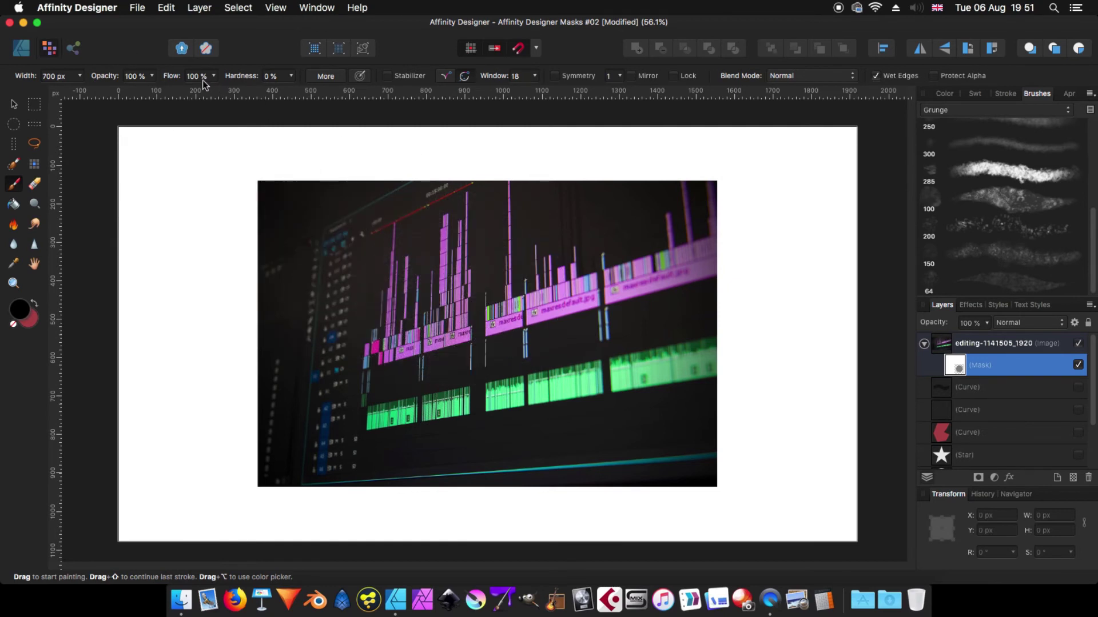
left_click(151, 76)
left_click_drag(152, 91, 113, 90)
mouse_move(149, 152)
left_mouse_down()
mouse_move(502, 361)
mouse_move(334, 228)
mouse_move(399, 269)
mouse_move(314, 240)
mouse_move(372, 307)
mouse_move(456, 214)
mouse_move(539, 307)
mouse_move(687, 221)
mouse_move(749, 241)
mouse_move(232, 423)
mouse_move(343, 454)
mouse_move(380, 441)
mouse_move(736, 443)
left_mouse_up()
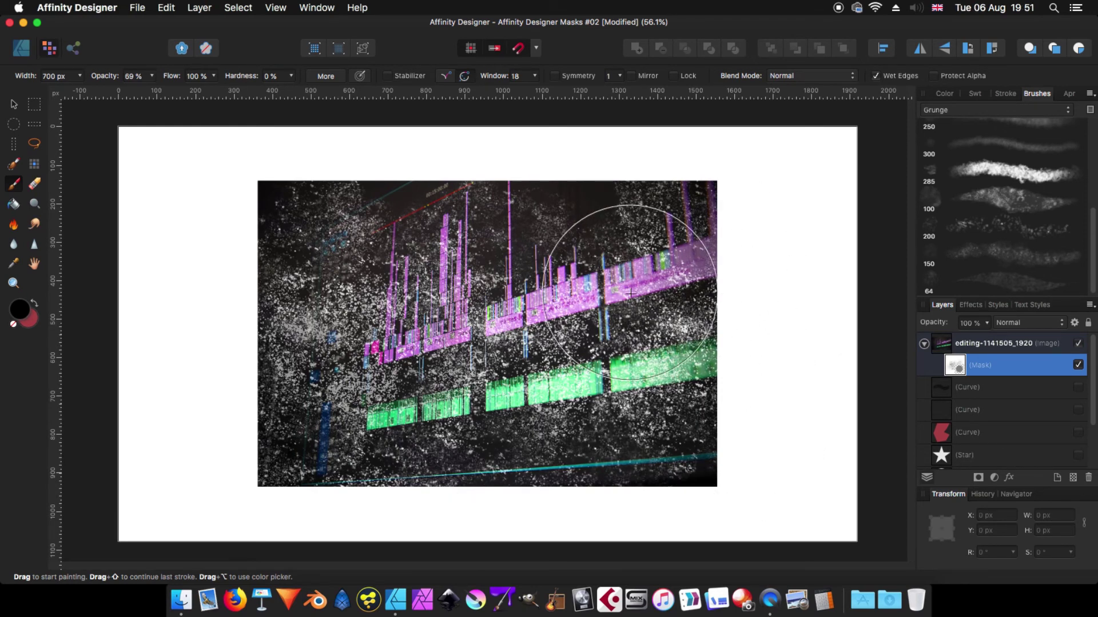
left_click(995, 110)
- Paint four diagonal white streaks across the photo mask with a 200 px spatter brush
scroll(1017, 218, "down", 2)
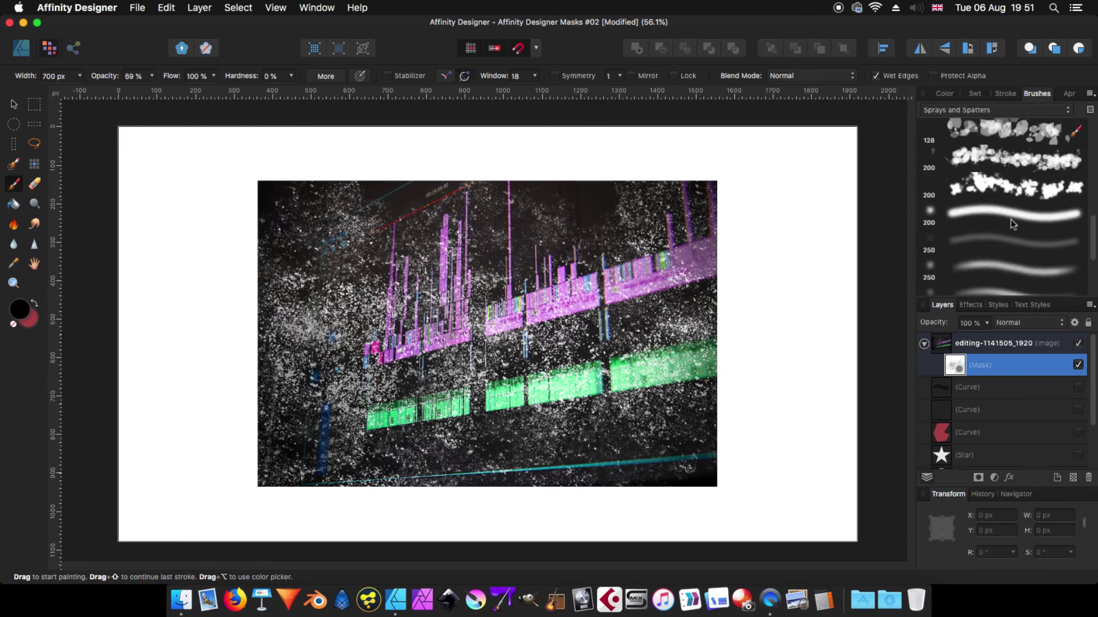
scroll(1023, 223, "up", 2)
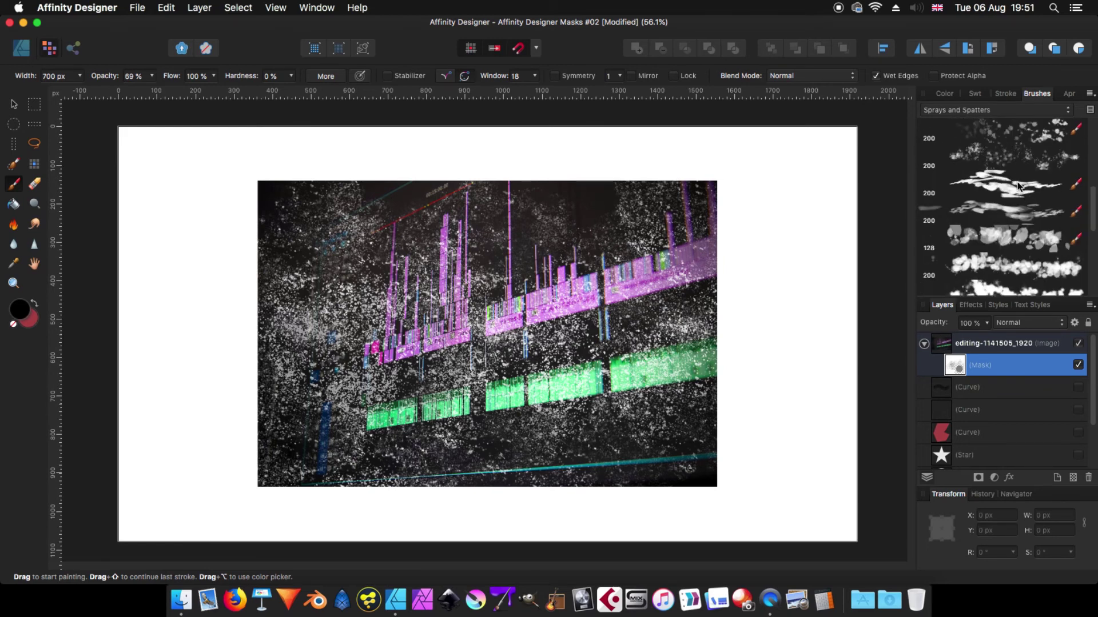
left_click(1000, 196)
mouse_move(191, 378)
left_mouse_down()
mouse_move(452, 261)
mouse_move(738, 206)
left_mouse_up()
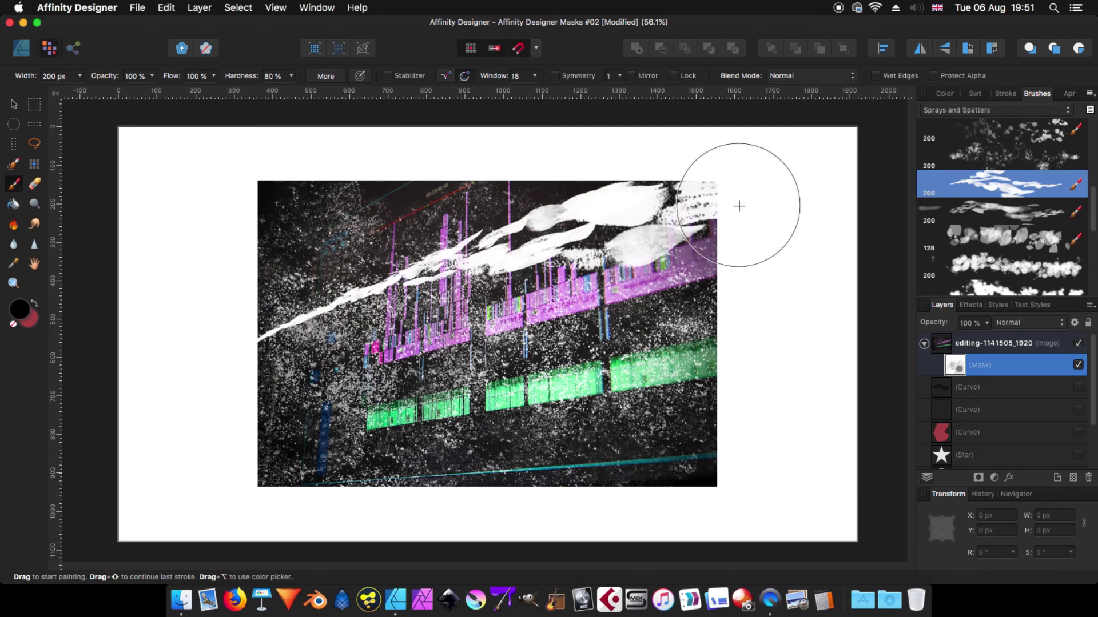
left_click_drag(188, 460, 723, 360)
left_click_drag(465, 507, 750, 421)
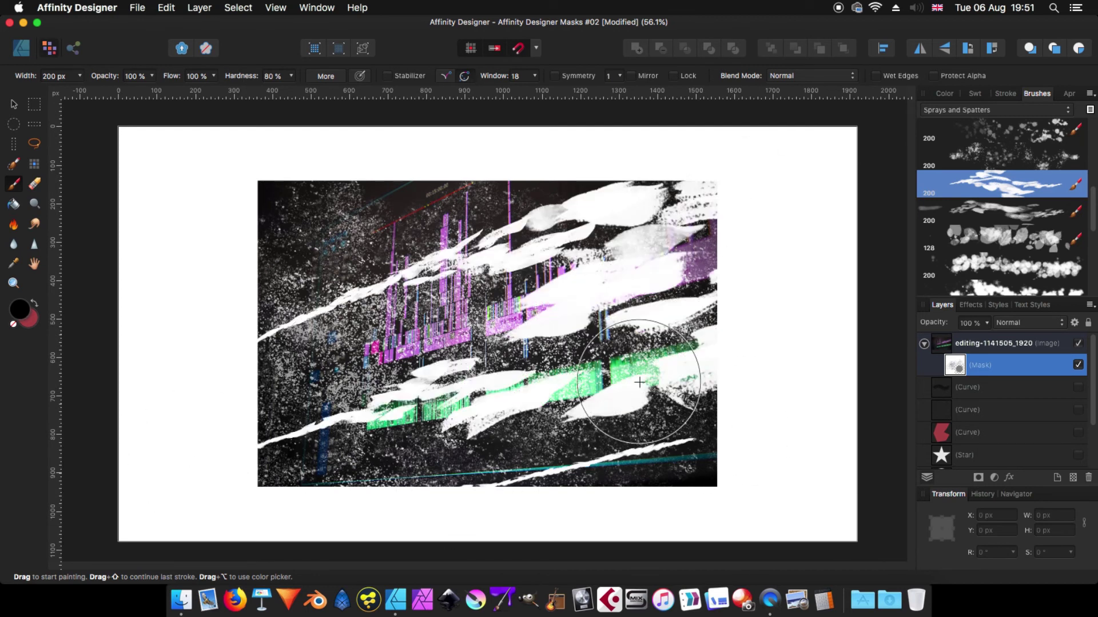
left_click_drag(229, 309, 444, 166)
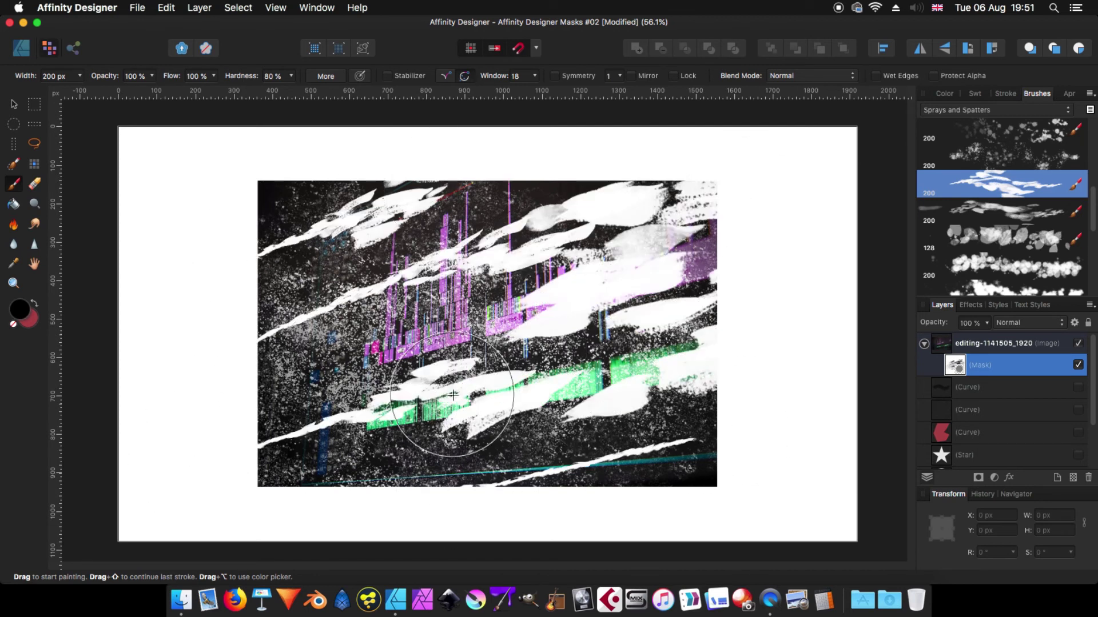